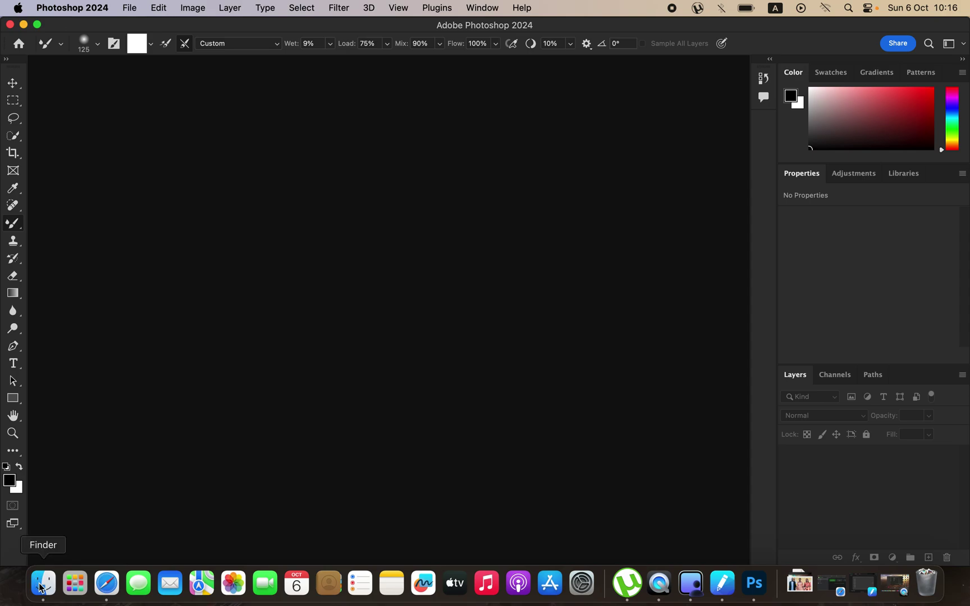
Step: Open CBS_3474.NEF from the Detty Studio 37 folder in Adobe Photoshop 2024 for raw development
{"action": "left_click", "coordinate": [45, 587]}
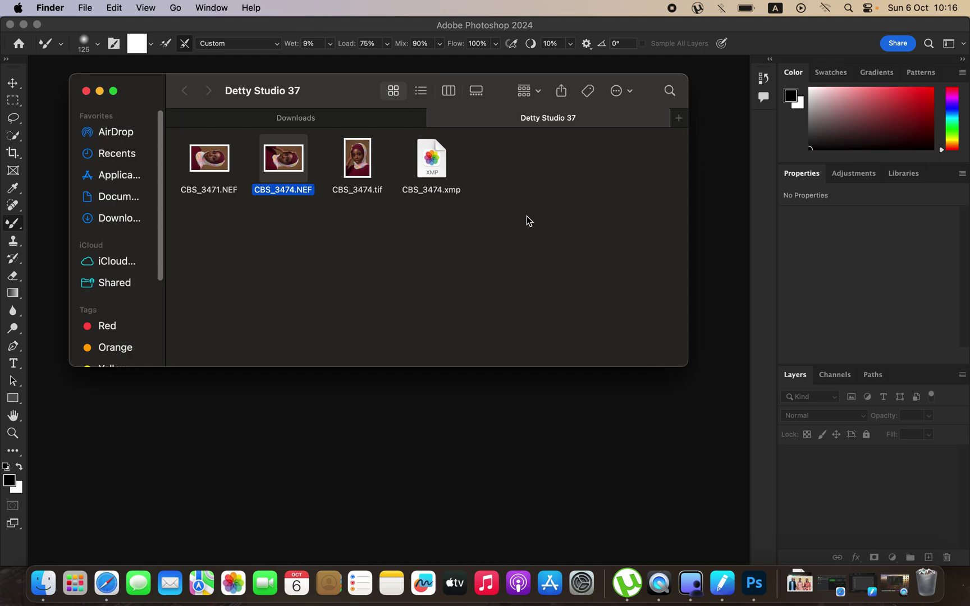
{"action": "right_click", "coordinate": [292, 160]}
{"action": "mouse_move", "coordinate": [315, 178]}
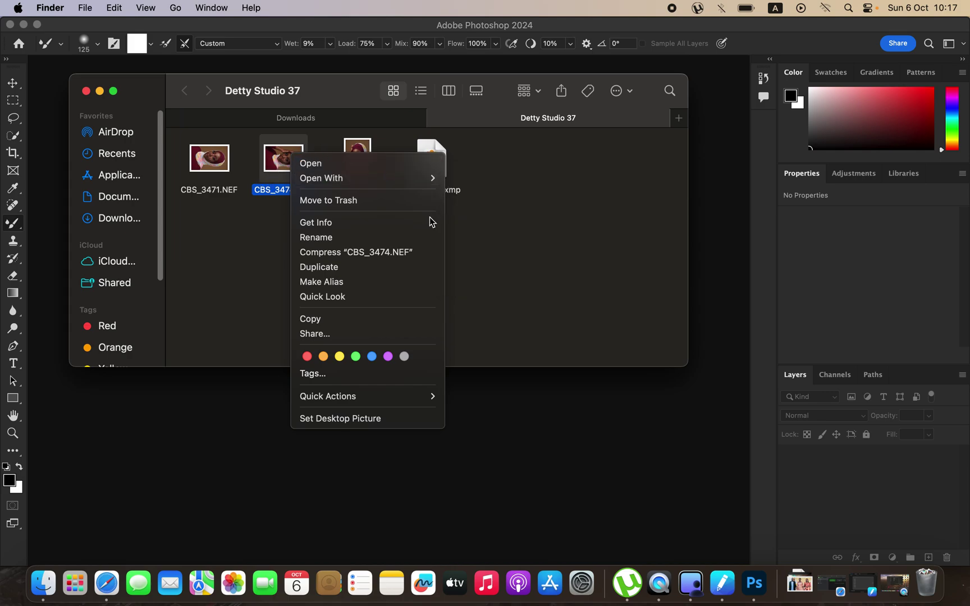
{"action": "mouse_move", "coordinate": [344, 179]}
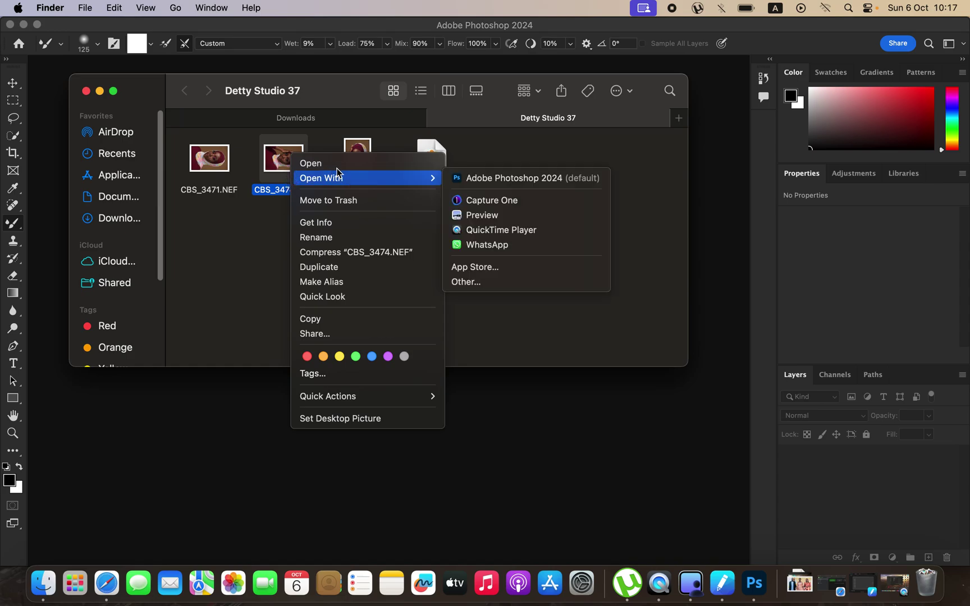
{"action": "left_click", "coordinate": [505, 178]}
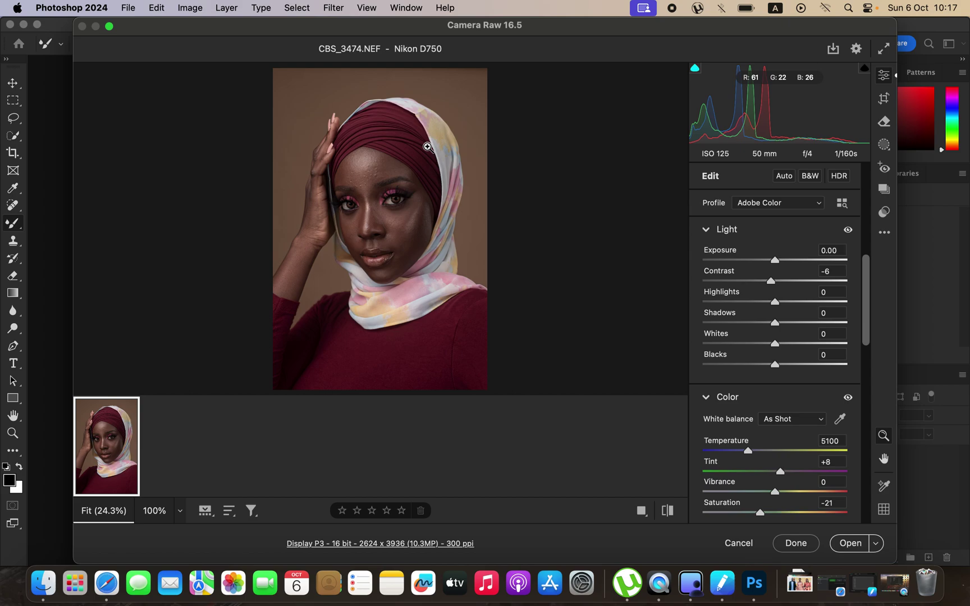
{"action": "key", "text": "F2"}
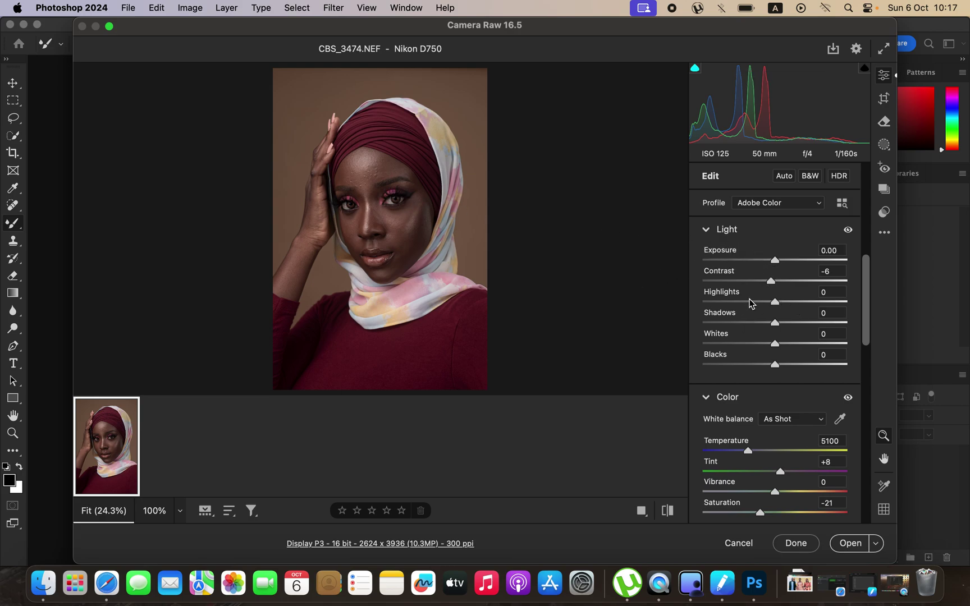
Step: Set the raw photo's Highlights to -63, Whites to -57 and Contrast to +4
{"action": "left_click_drag", "start_coordinate": [770, 303], "coordinate": [729, 302]}
{"action": "left_click_drag", "start_coordinate": [773, 344], "coordinate": [734, 343]}
{"action": "left_click_drag", "start_coordinate": [772, 283], "coordinate": [778, 281]}
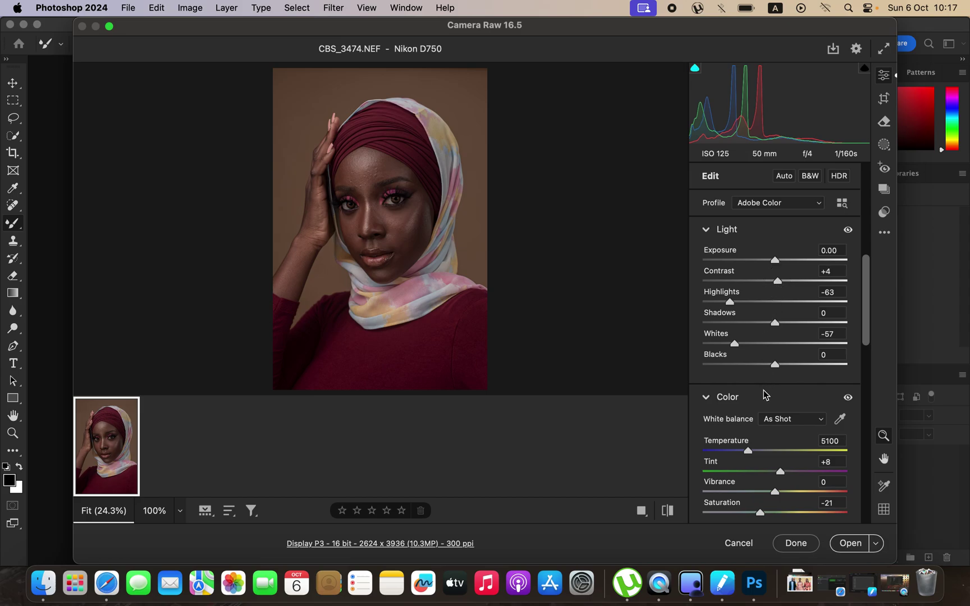
Step: Warm the raw photo slightly by setting the white balance Temperature to 5200
{"action": "left_click_drag", "start_coordinate": [866, 325], "coordinate": [866, 352]}
{"action": "left_click_drag", "start_coordinate": [864, 310], "coordinate": [868, 261]}
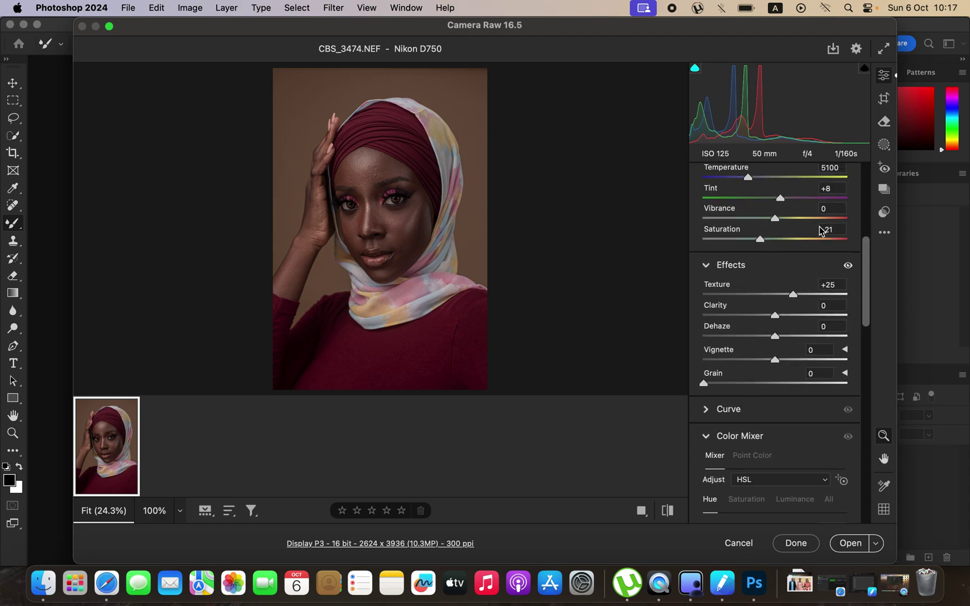
{"action": "left_click_drag", "start_coordinate": [747, 177], "coordinate": [749, 178]}
Step: Set the raw photo's Blacks to -8 and Shadows to +3
{"action": "left_click_drag", "start_coordinate": [867, 289], "coordinate": [868, 223]}
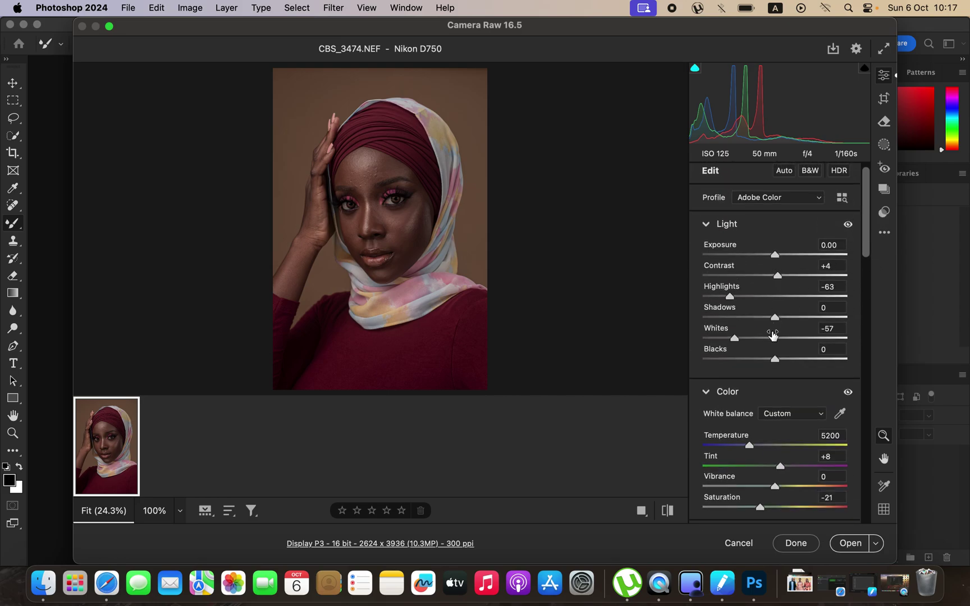
{"action": "left_click_drag", "start_coordinate": [773, 364], "coordinate": [769, 364]}
{"action": "left_click_drag", "start_coordinate": [779, 323], "coordinate": [781, 323]}
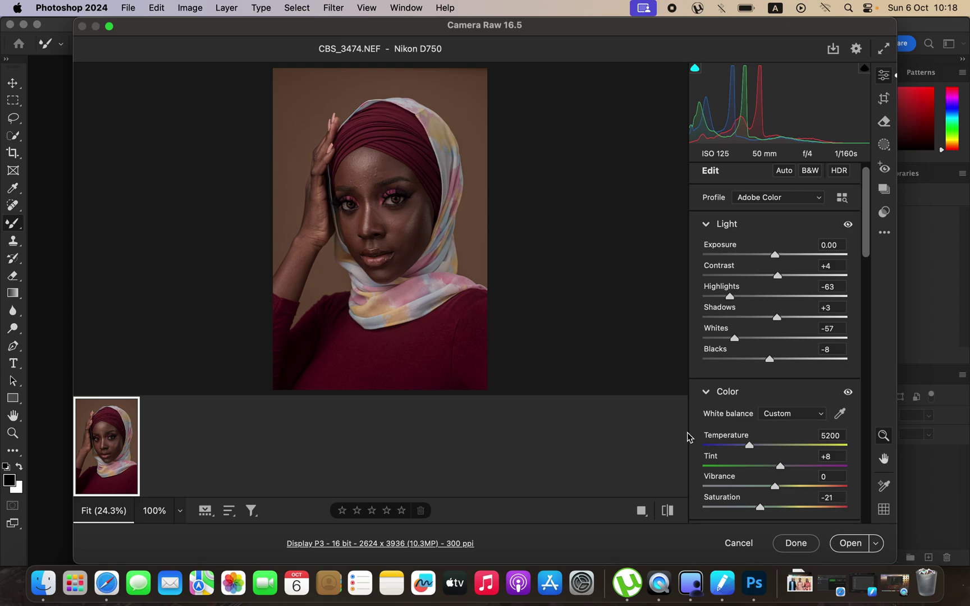
Step: Enable output sharpening for Screen at Standard amount in the workflow preferences, then open the developed photo for editing
{"action": "left_click", "coordinate": [432, 544]}
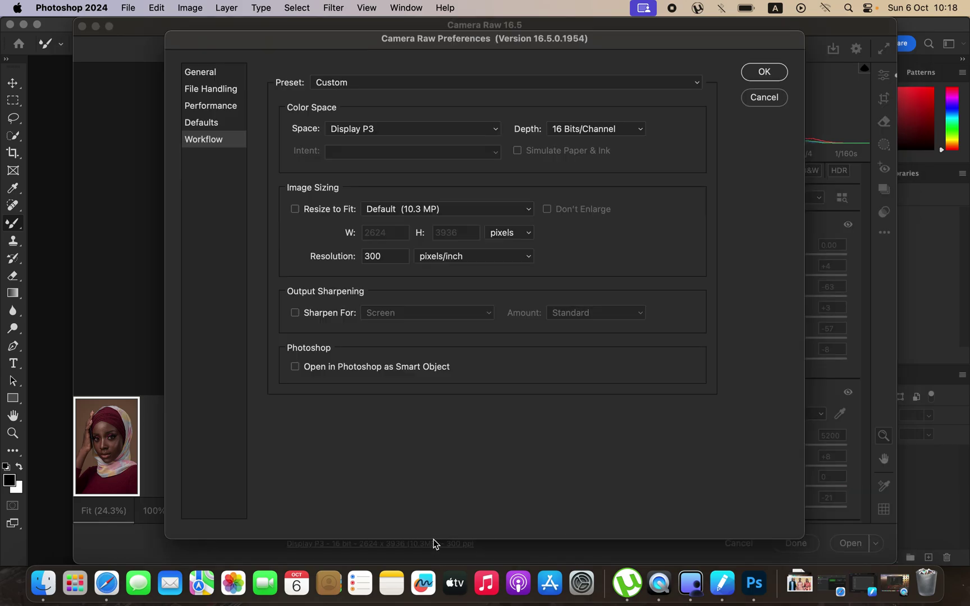
{"action": "left_click", "coordinate": [589, 132]}
{"action": "left_click", "coordinate": [593, 128]}
{"action": "left_click", "coordinate": [295, 314]}
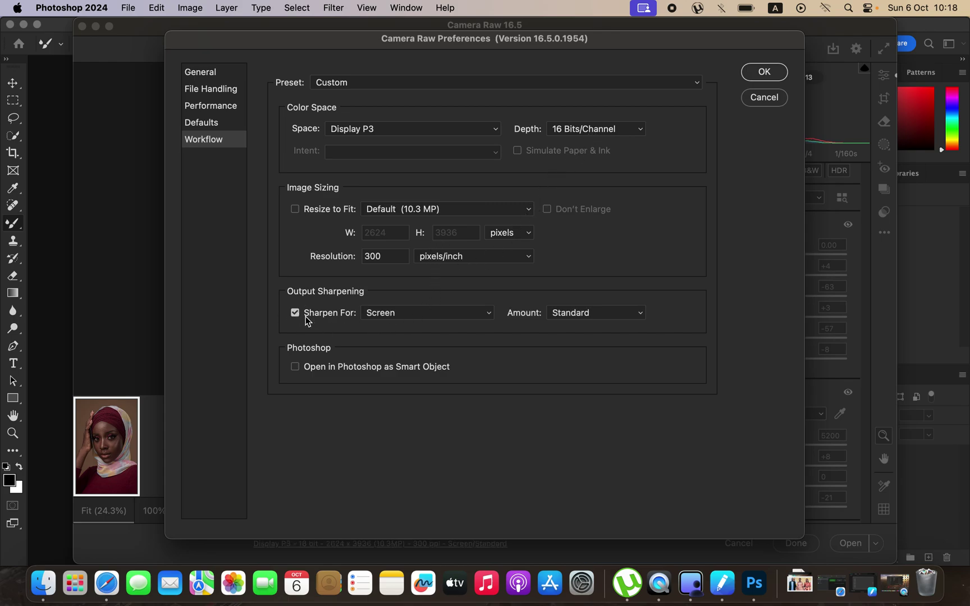
{"action": "left_click", "coordinate": [768, 74]}
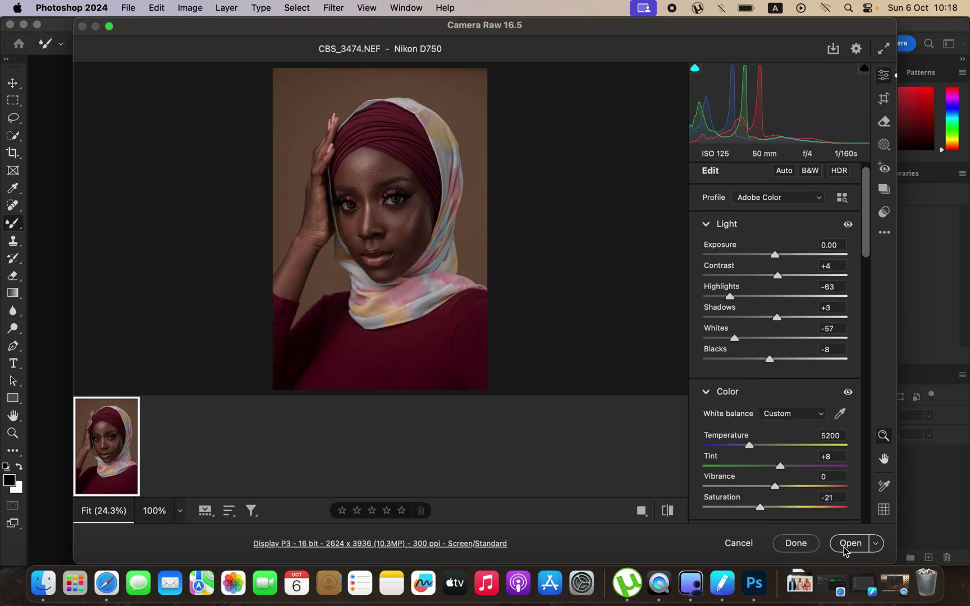
{"action": "left_click", "coordinate": [845, 548]}
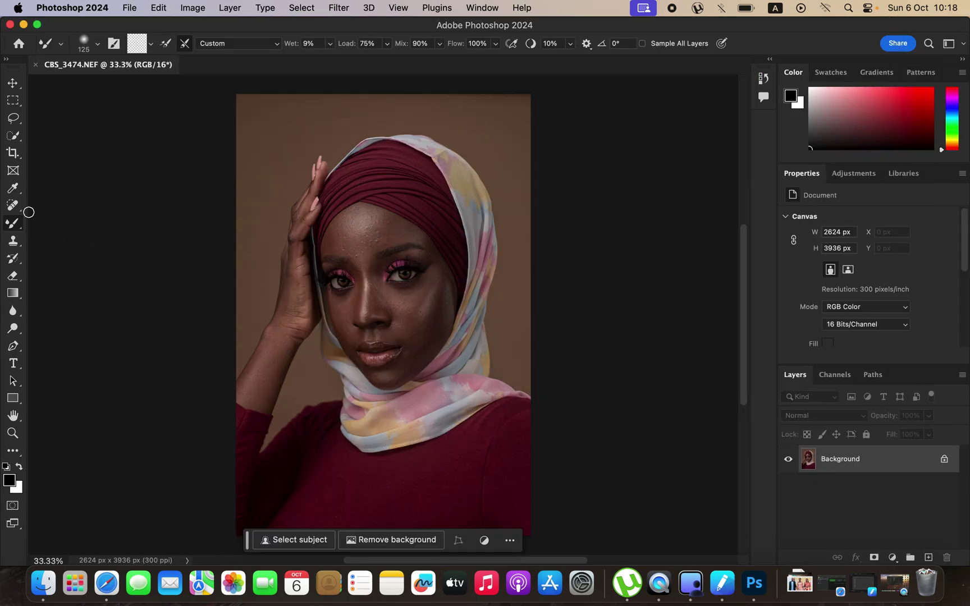
Step: Crop the portrait to the 4 : 5 (8 : 10) ratio, trimming the top and bottom of the photo
{"action": "left_click", "coordinate": [12, 153]}
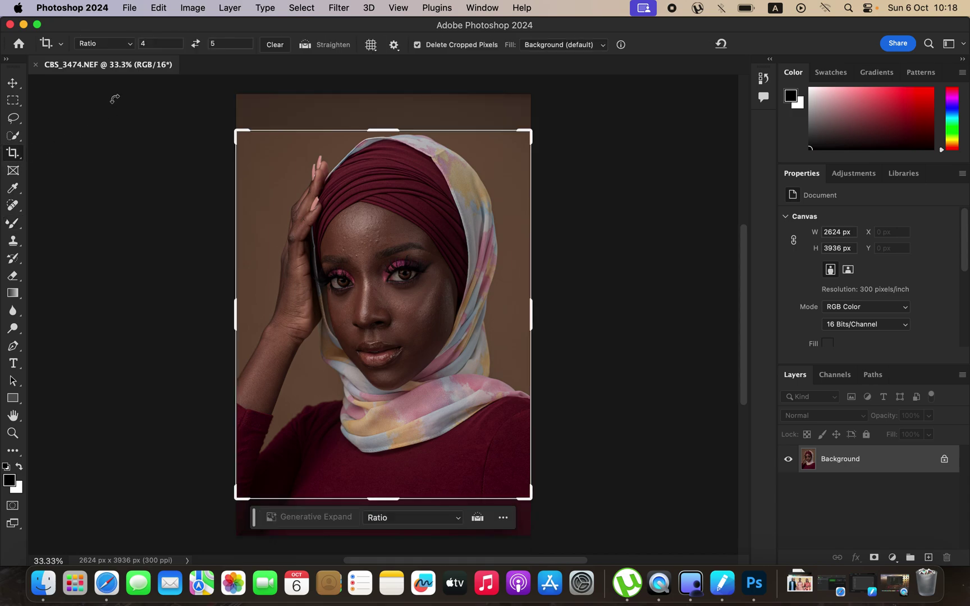
{"action": "left_click", "coordinate": [119, 45]}
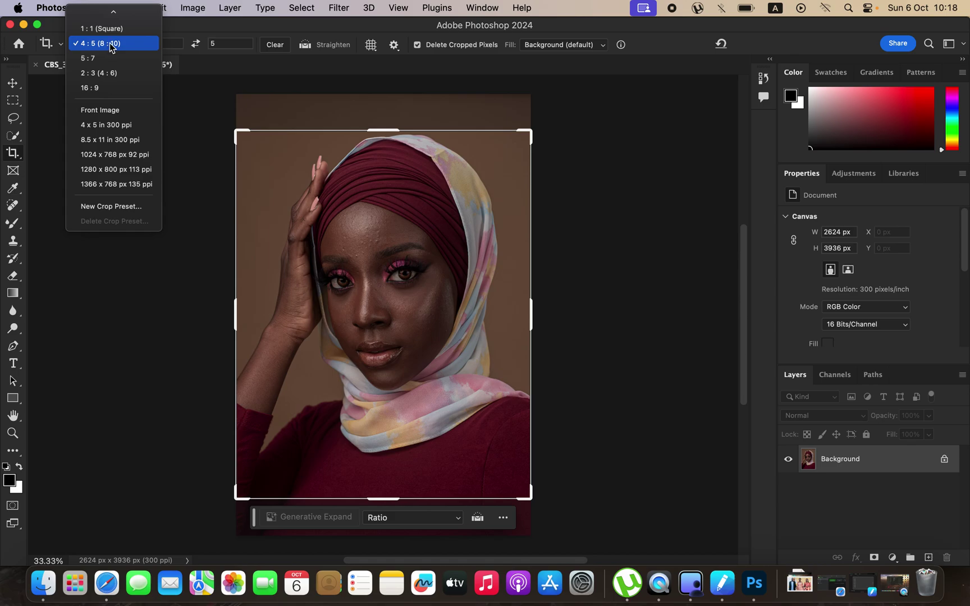
{"action": "left_click", "coordinate": [416, 359]}
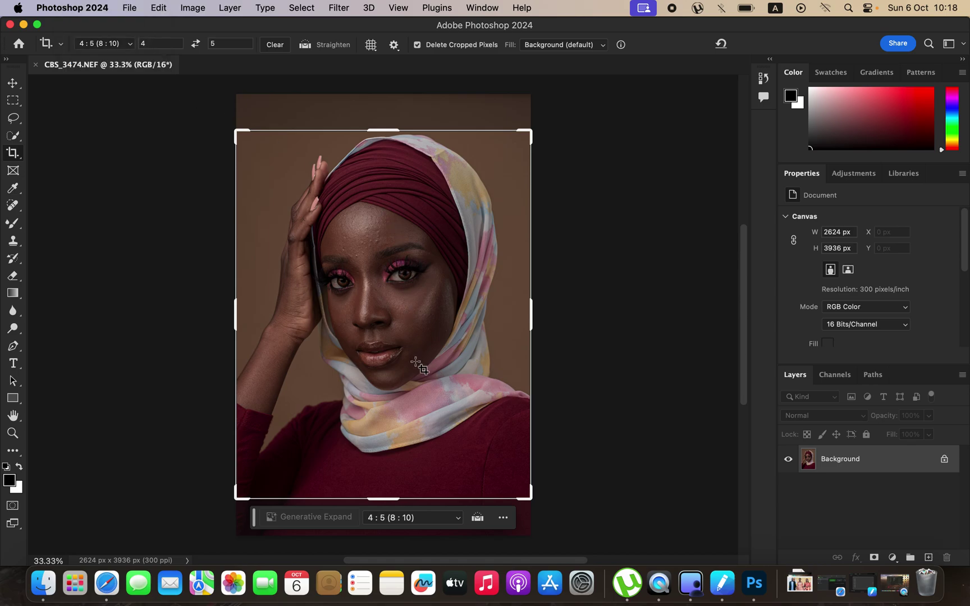
{"action": "left_click", "coordinate": [414, 362]}
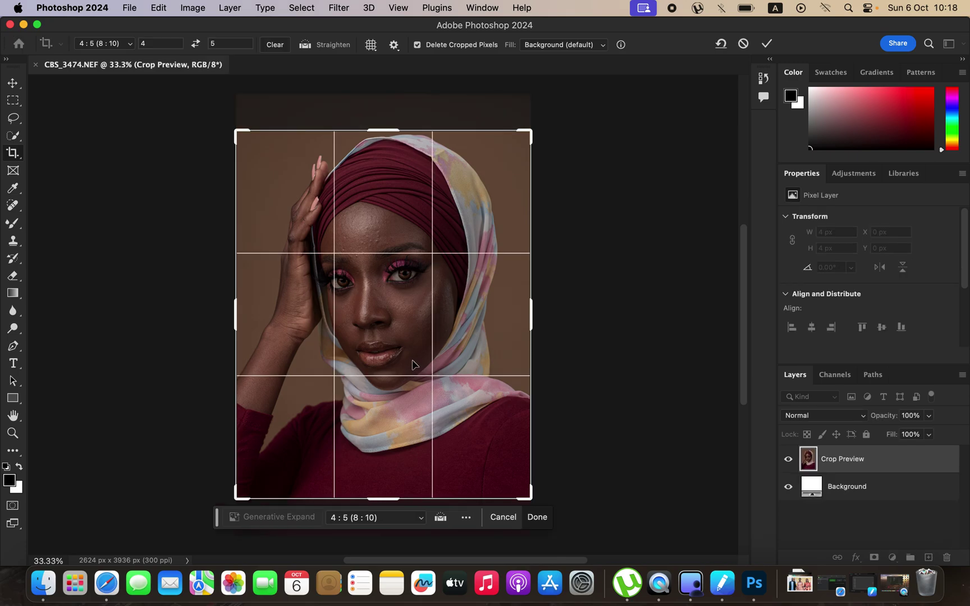
{"action": "key", "text": "Return"}
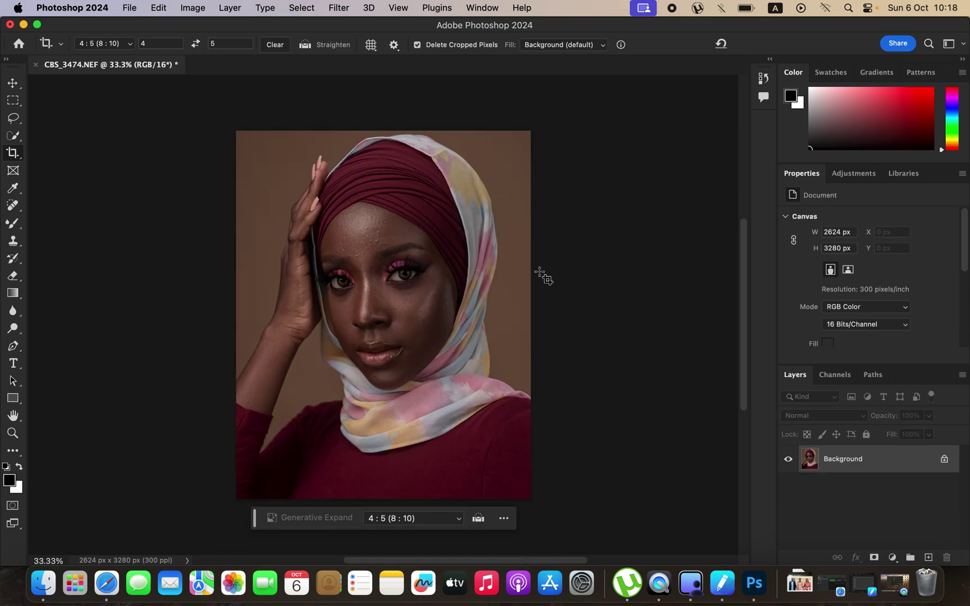
Step: Choose the Lasso tool and duplicate the Background layer twice
{"action": "left_click", "coordinate": [13, 120]}
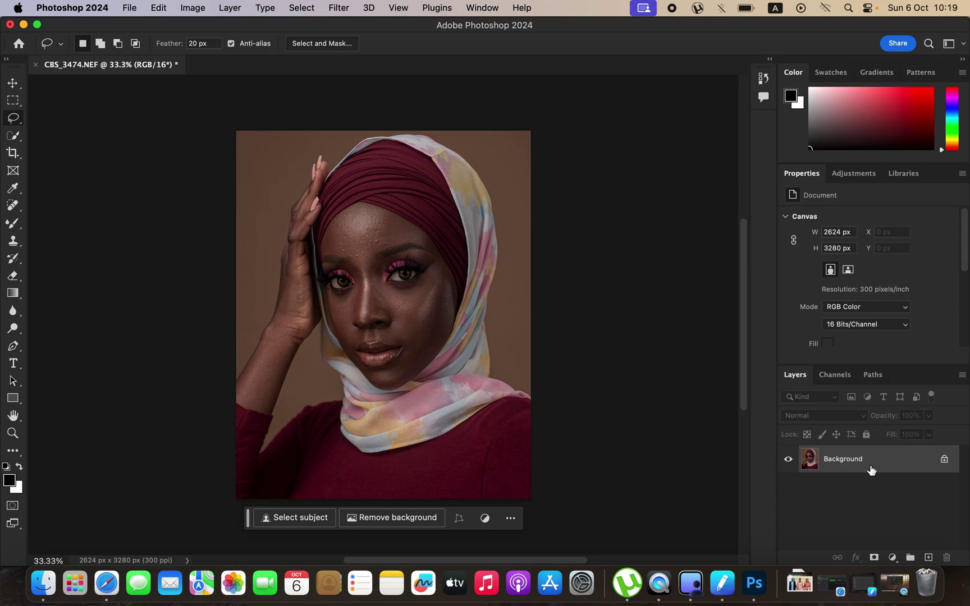
{"action": "key", "text": "super+j"}
{"action": "key", "text": "super+j"}
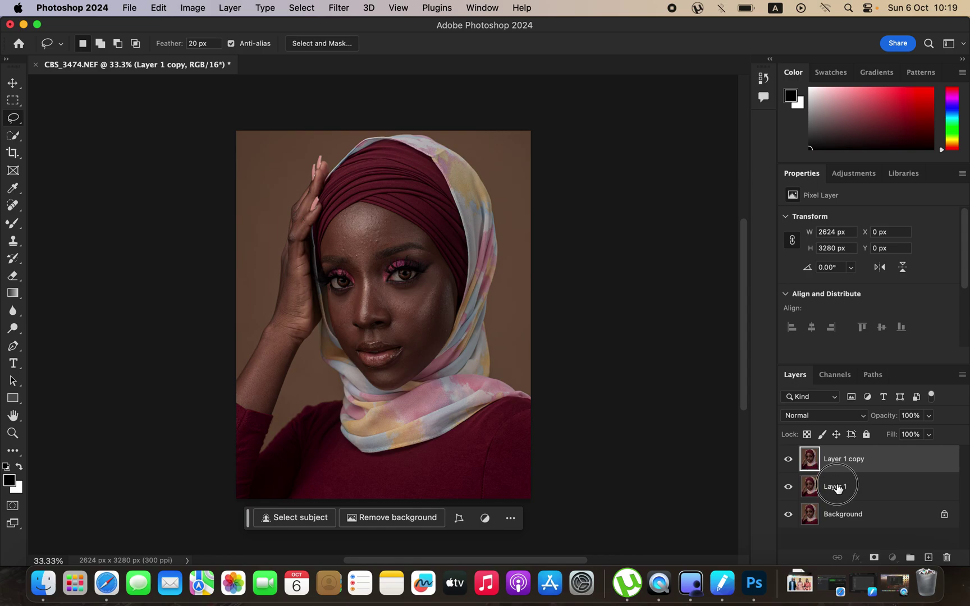
Step: Rename the lower duplicate layer "low freq" and the upper duplicate "high freq"
{"action": "double_click", "coordinate": [833, 486]}
{"action": "type", "text": "low fre"}
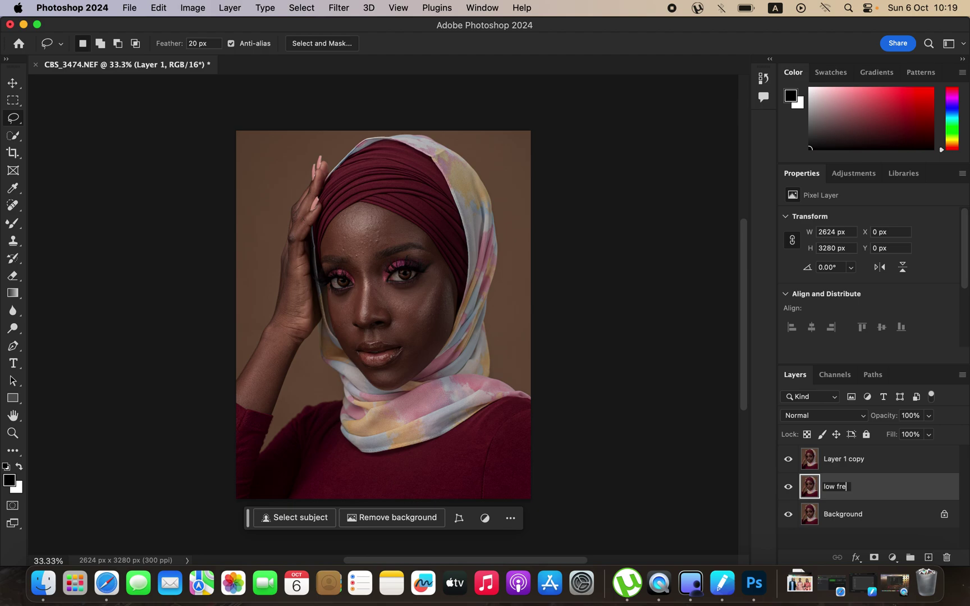
{"action": "type", "text": "q"}
{"action": "key", "text": "Return"}
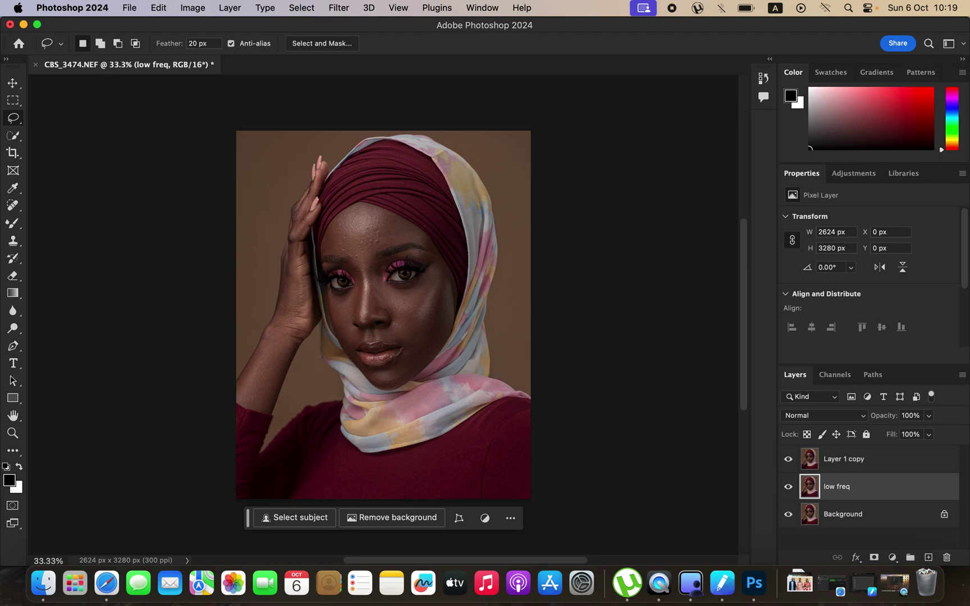
{"action": "double_click", "coordinate": [845, 469]}
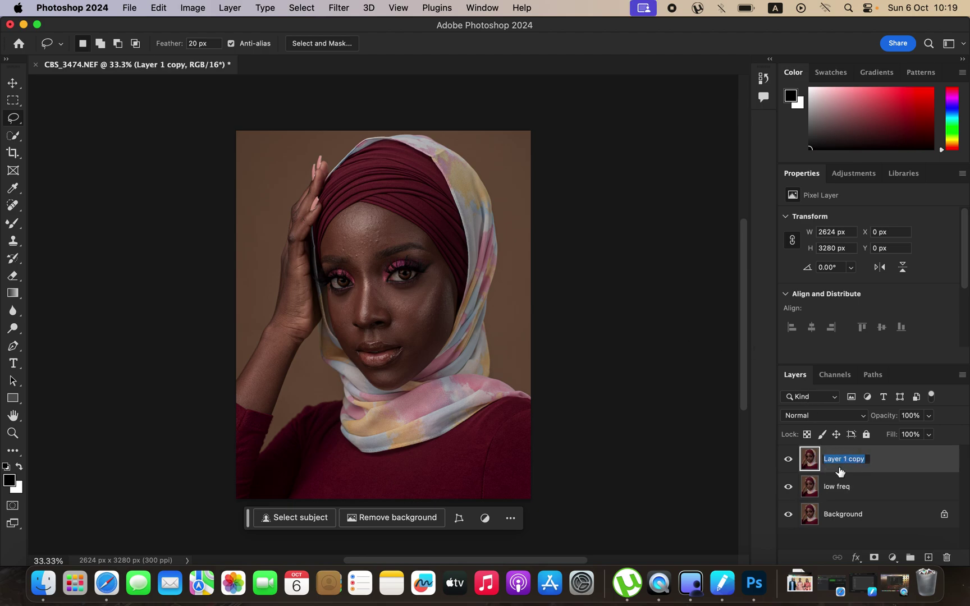
{"action": "type", "text": "high freq"}
{"action": "key", "text": "Return"}
Step: Hide the high freq layer and start a Gaussian Blur on the low freq layer with the forehead in the preview
{"action": "left_click", "coordinate": [788, 460]}
{"action": "left_click", "coordinate": [864, 490]}
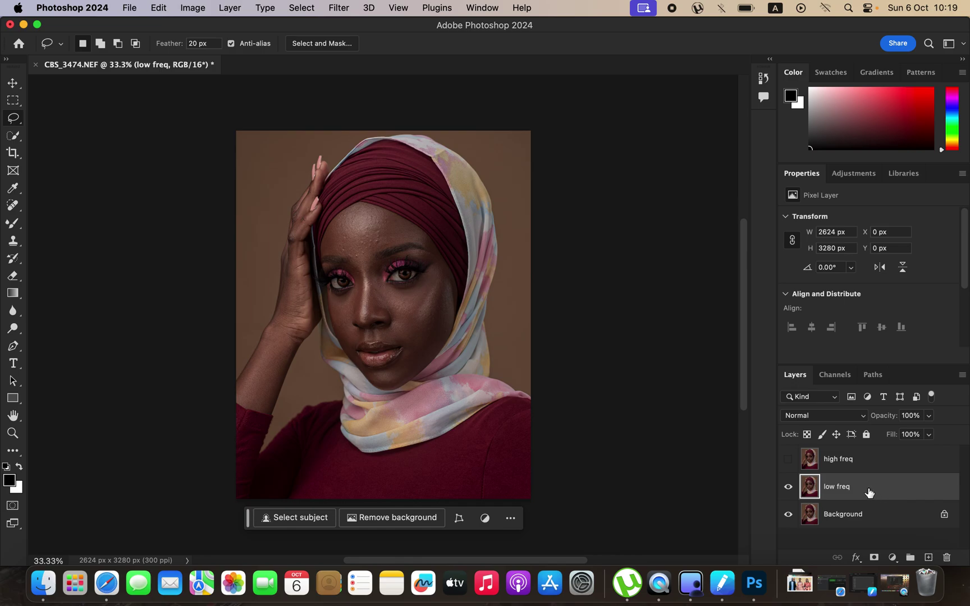
{"action": "left_click", "coordinate": [342, 7]}
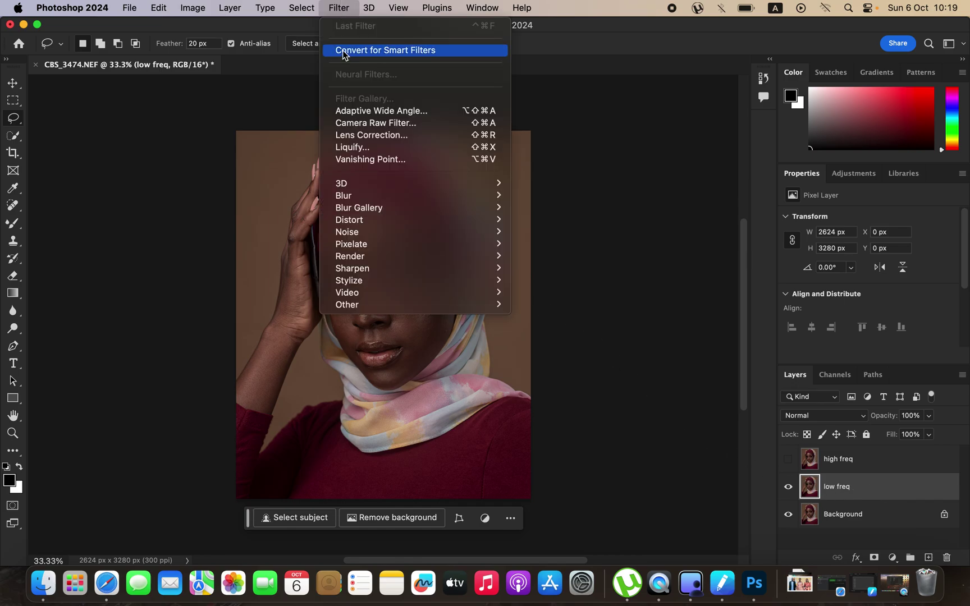
{"action": "mouse_move", "coordinate": [365, 198]}
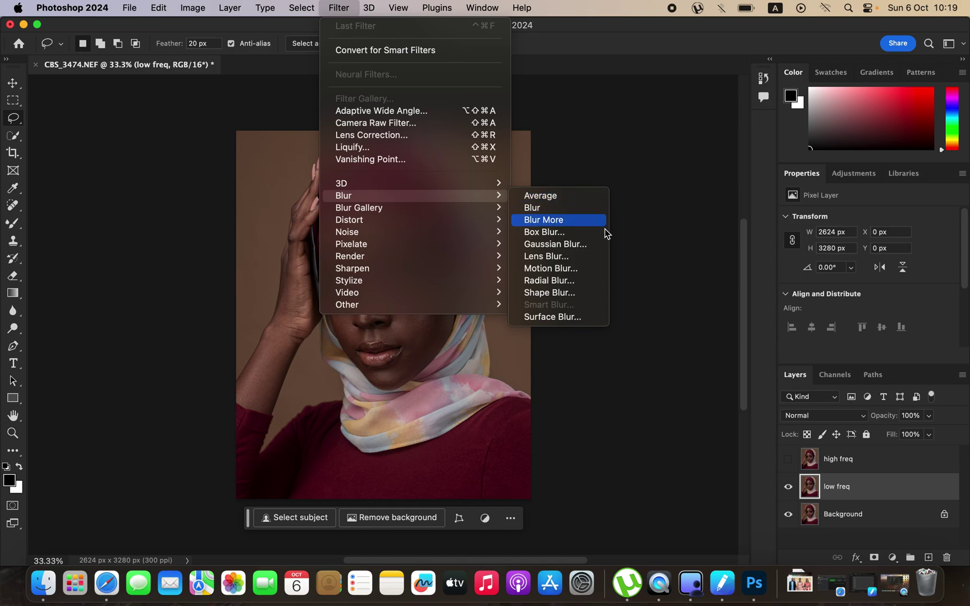
{"action": "left_click", "coordinate": [589, 243]}
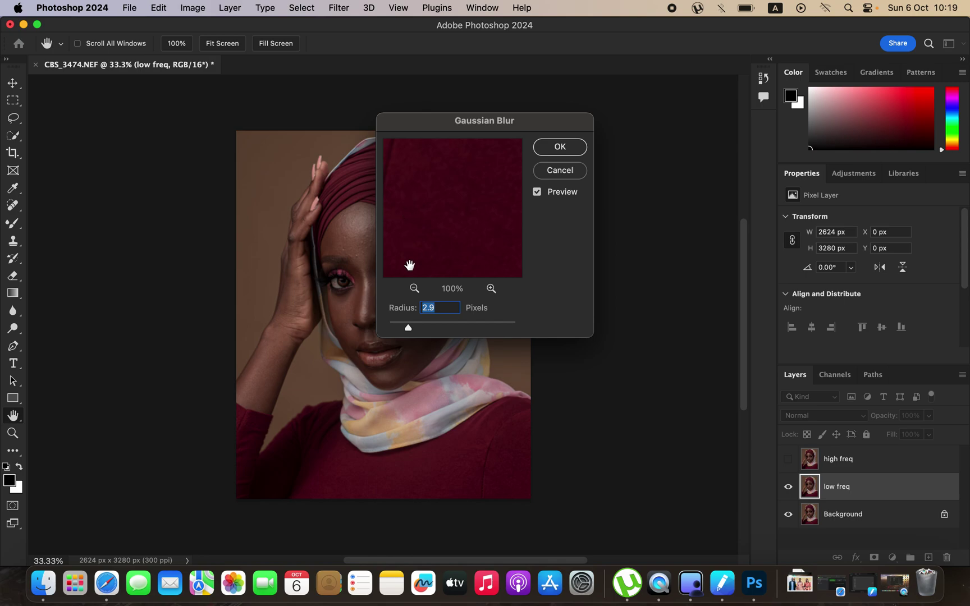
{"action": "left_click_drag", "start_coordinate": [408, 328], "coordinate": [370, 305]}
{"action": "left_click_drag", "start_coordinate": [510, 129], "coordinate": [605, 124]}
{"action": "left_click", "coordinate": [367, 235]}
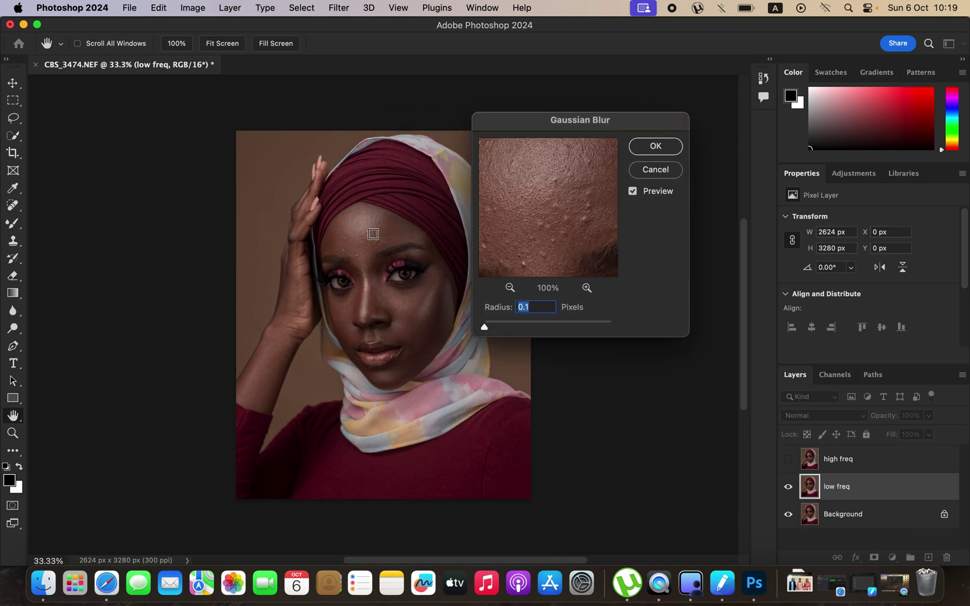
Step: Apply the Gaussian Blur to the low freq layer with a radius of 8.0 pixels
{"action": "left_click", "coordinate": [485, 329]}
{"action": "left_click_drag", "start_coordinate": [492, 326], "coordinate": [522, 327]}
{"action": "left_click_drag", "start_coordinate": [526, 326], "coordinate": [530, 331]}
{"action": "left_click", "coordinate": [554, 211]}
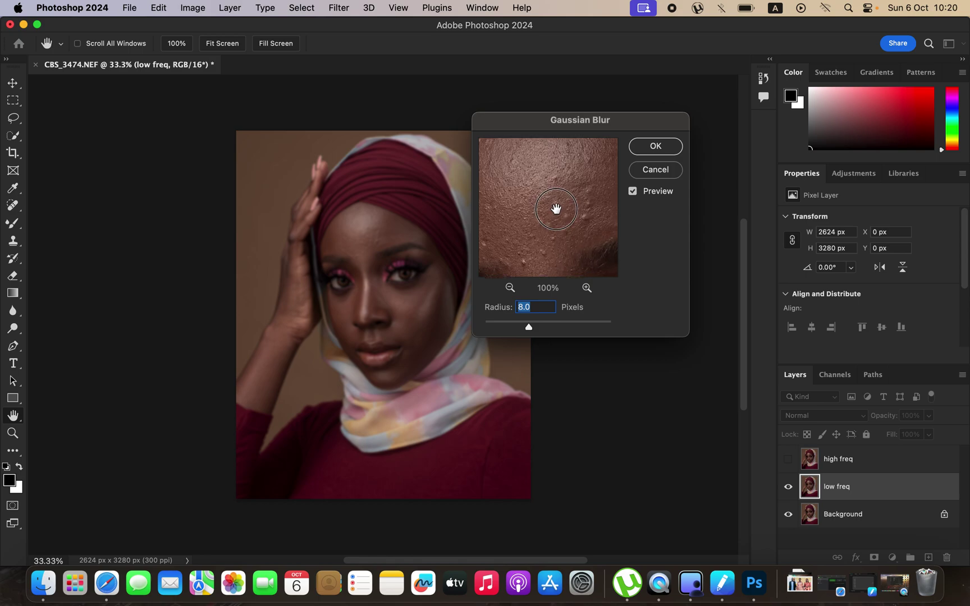
{"action": "left_click", "coordinate": [561, 198]}
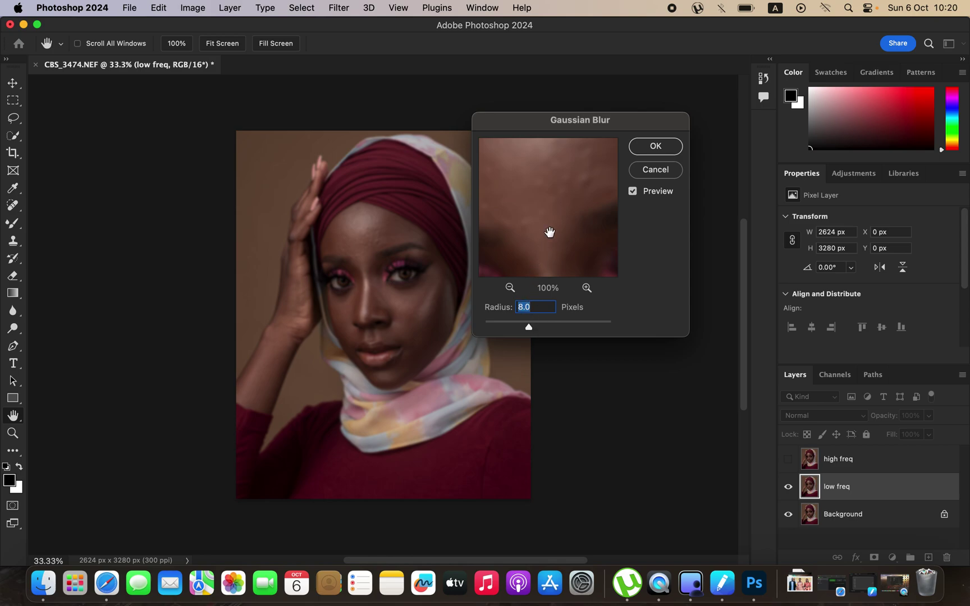
{"action": "left_click", "coordinate": [655, 147]}
{"action": "key", "text": "l"}
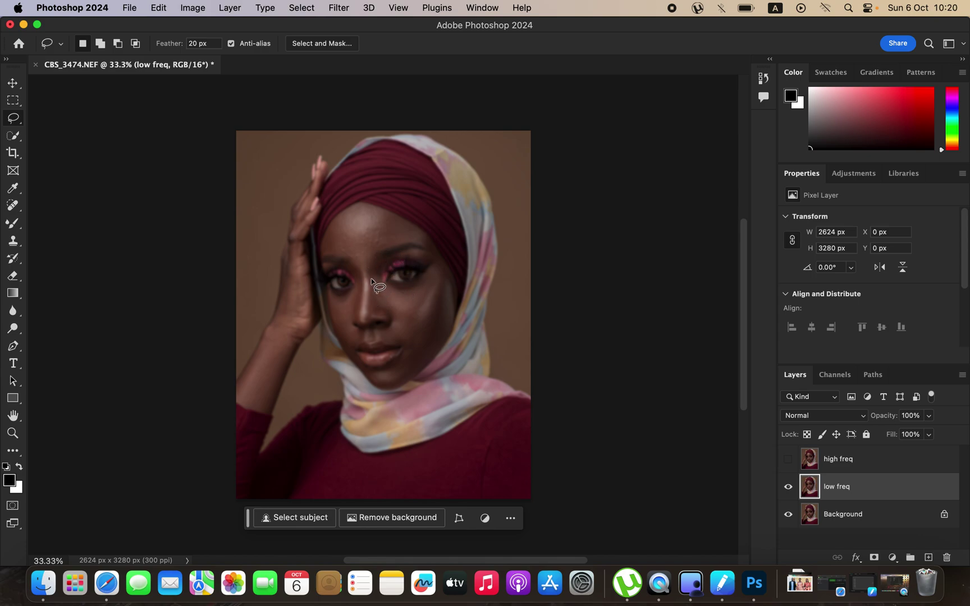
Step: Show the high freq layer and start Apply Image on it with the low freq layer as the source
{"action": "left_click", "coordinate": [874, 462]}
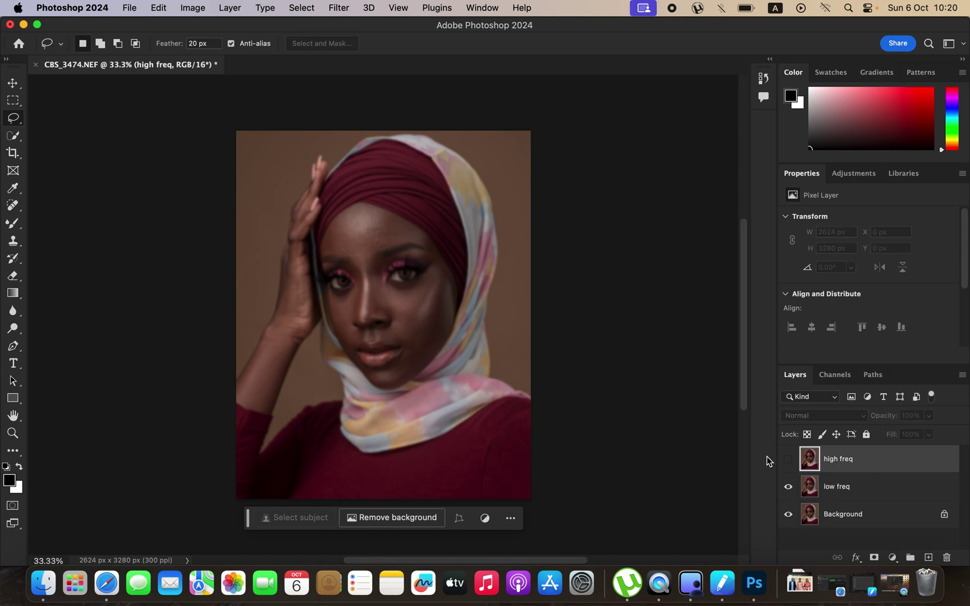
{"action": "left_click", "coordinate": [788, 459]}
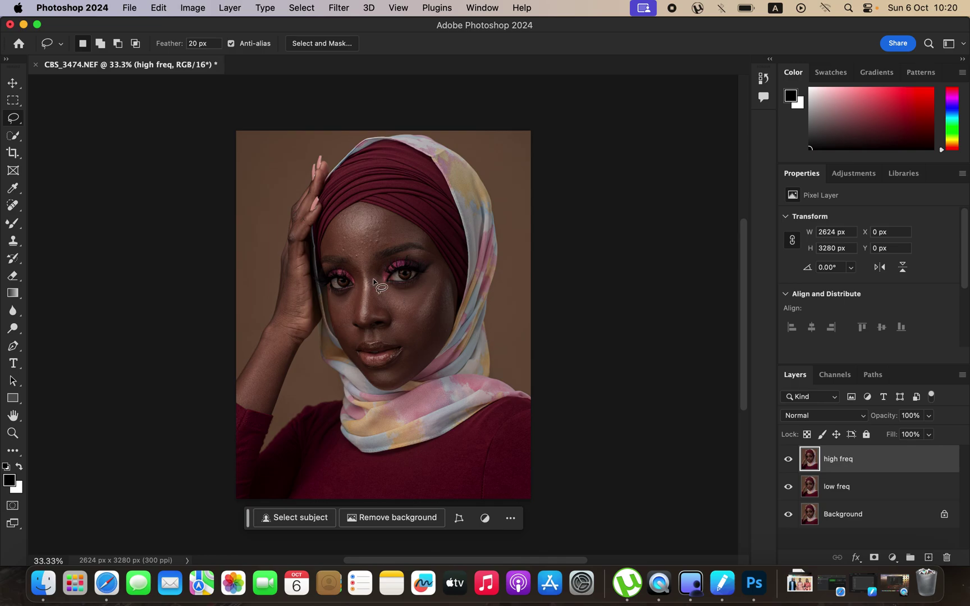
{"action": "left_click", "coordinate": [191, 7]}
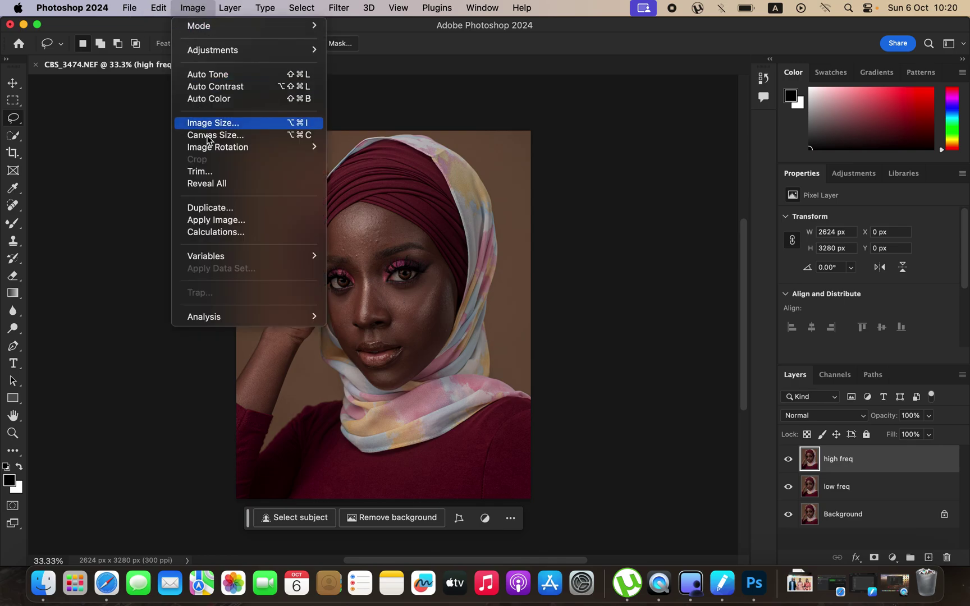
{"action": "left_click", "coordinate": [232, 223]}
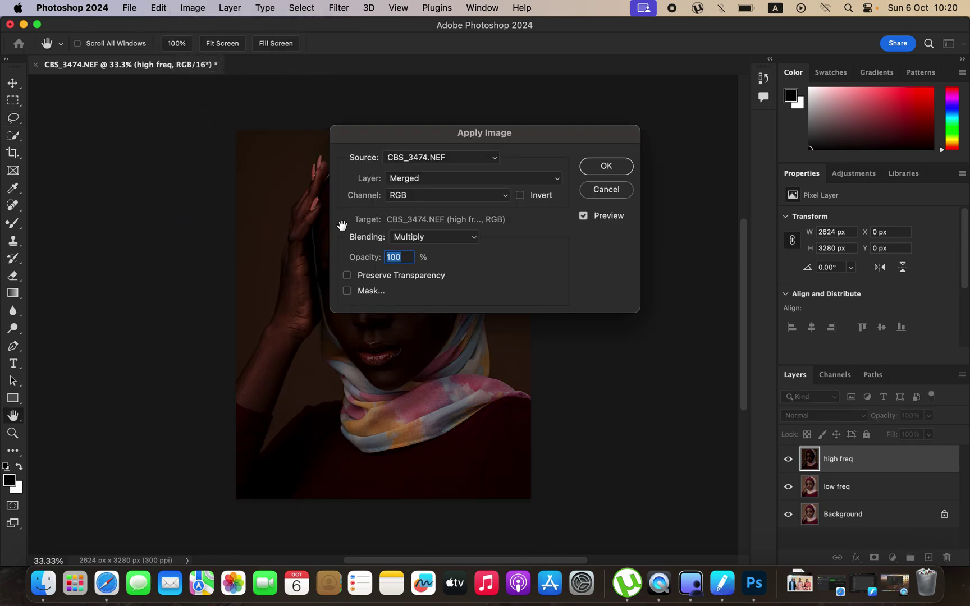
{"action": "left_click_drag", "start_coordinate": [504, 135], "coordinate": [651, 120]}
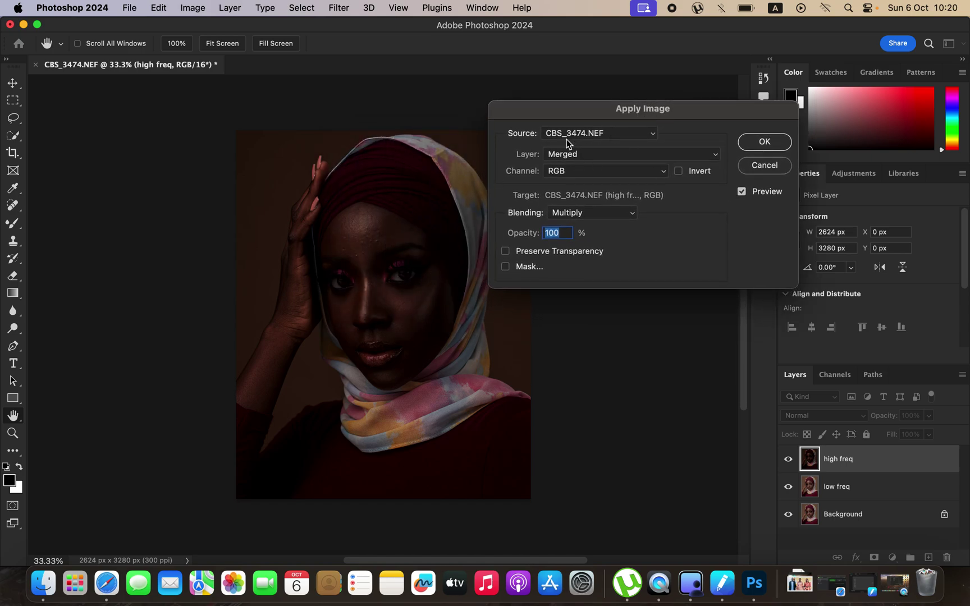
{"action": "left_click", "coordinate": [578, 155]}
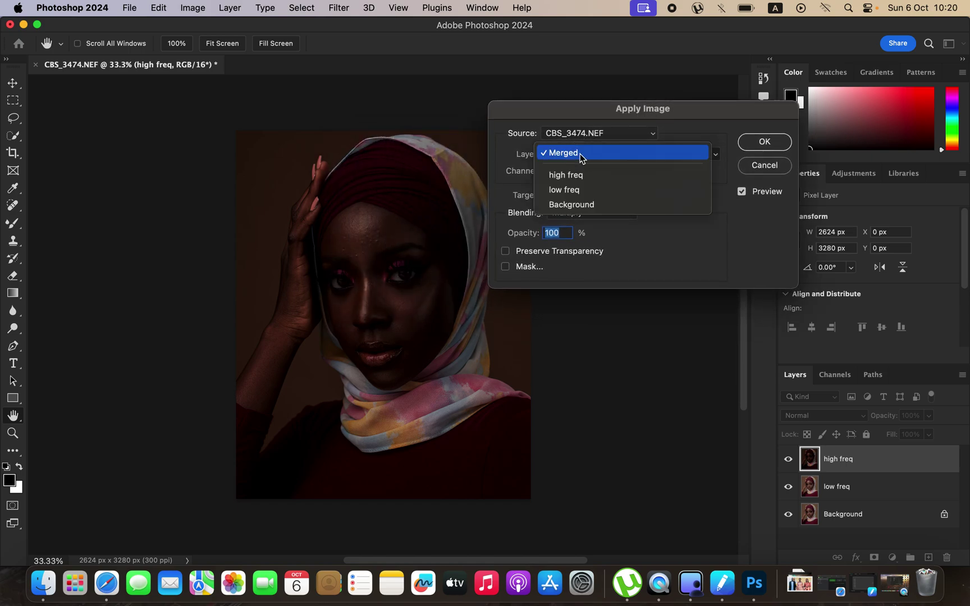
{"action": "left_click", "coordinate": [581, 193]}
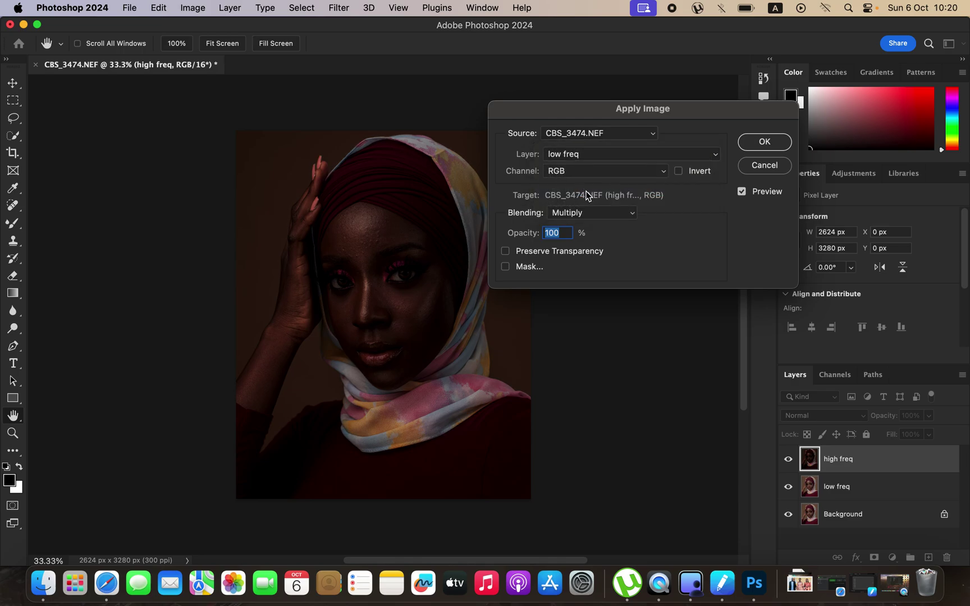
Step: Set the Apply Image blending to Add with scale 2 and offset 0, and invert the low freq source
{"action": "left_click", "coordinate": [580, 214]}
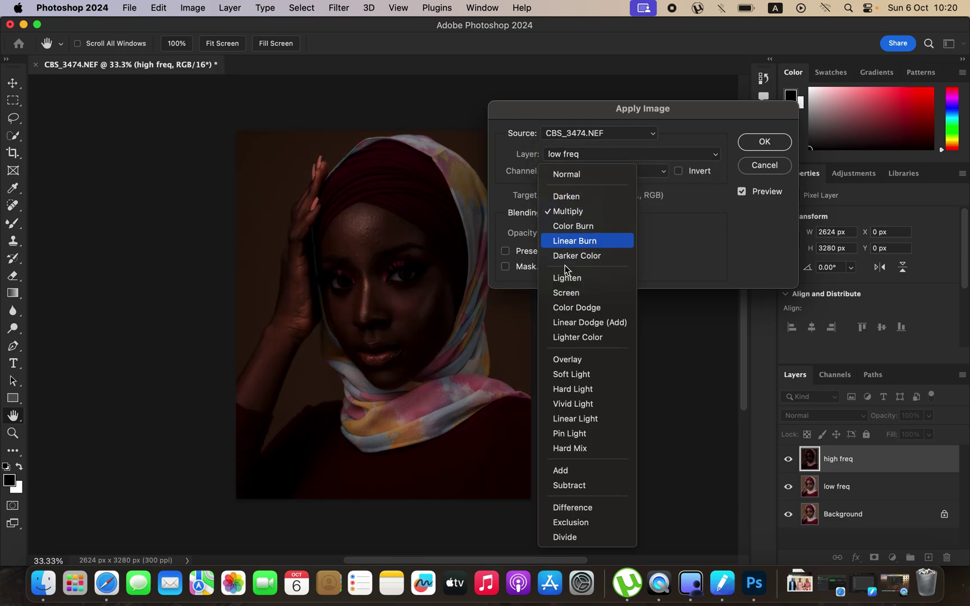
{"action": "left_click", "coordinate": [580, 471]}
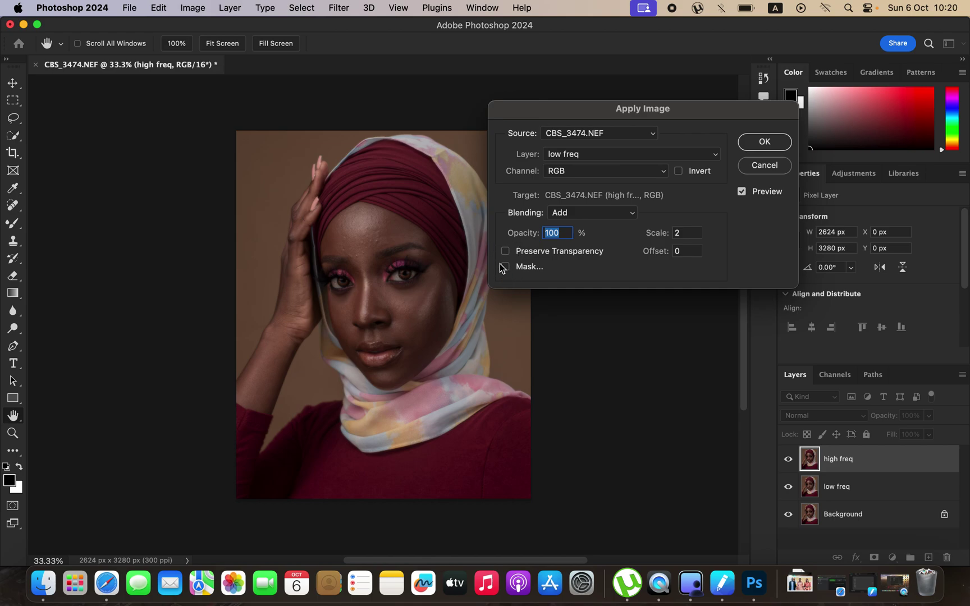
{"action": "left_click", "coordinate": [678, 173]}
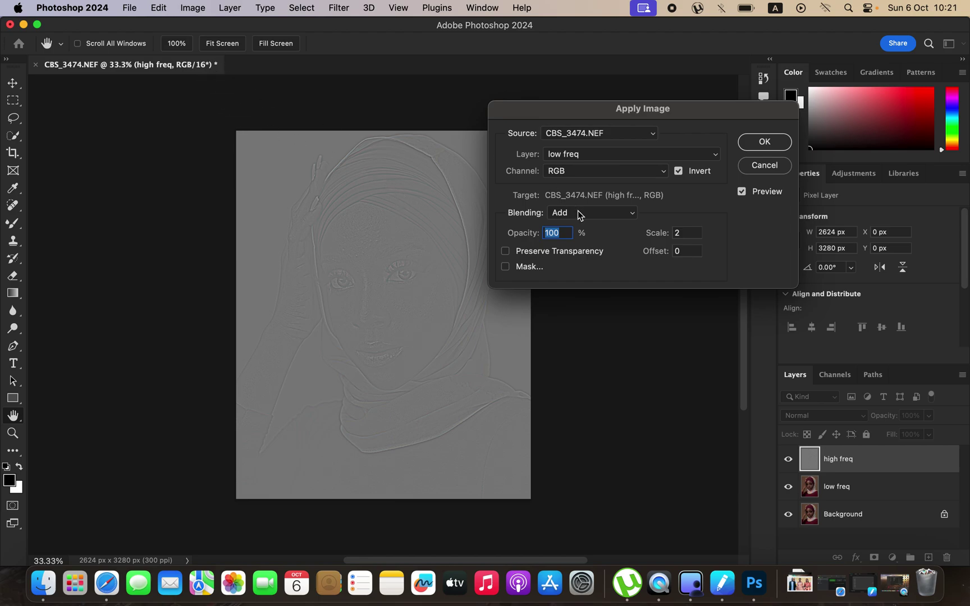
Step: Try Apply Image without inversion, using Subtract blending with scale 2 and offset 128
{"action": "left_click", "coordinate": [677, 173]}
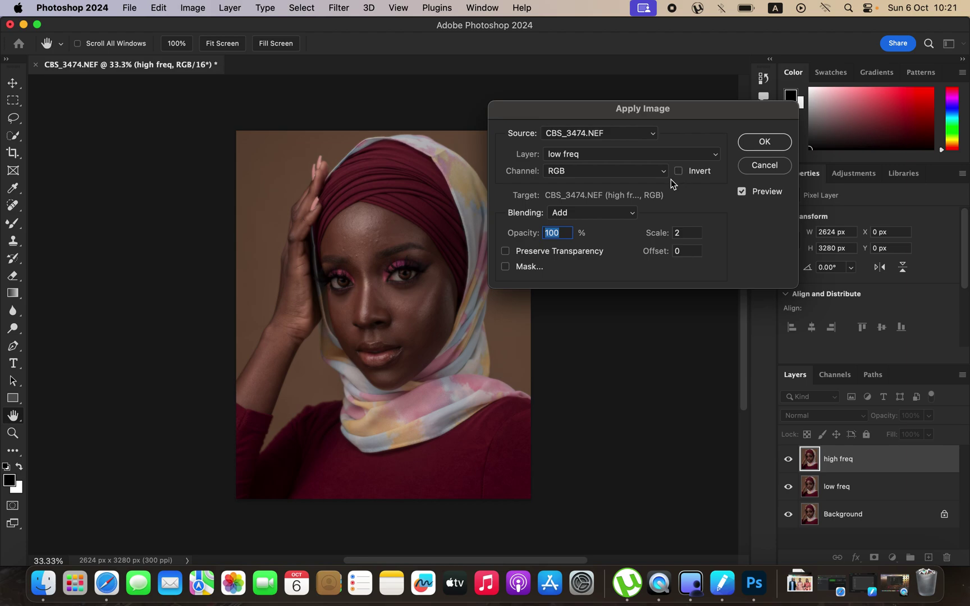
{"action": "left_click", "coordinate": [597, 214]}
{"action": "left_click", "coordinate": [596, 226]}
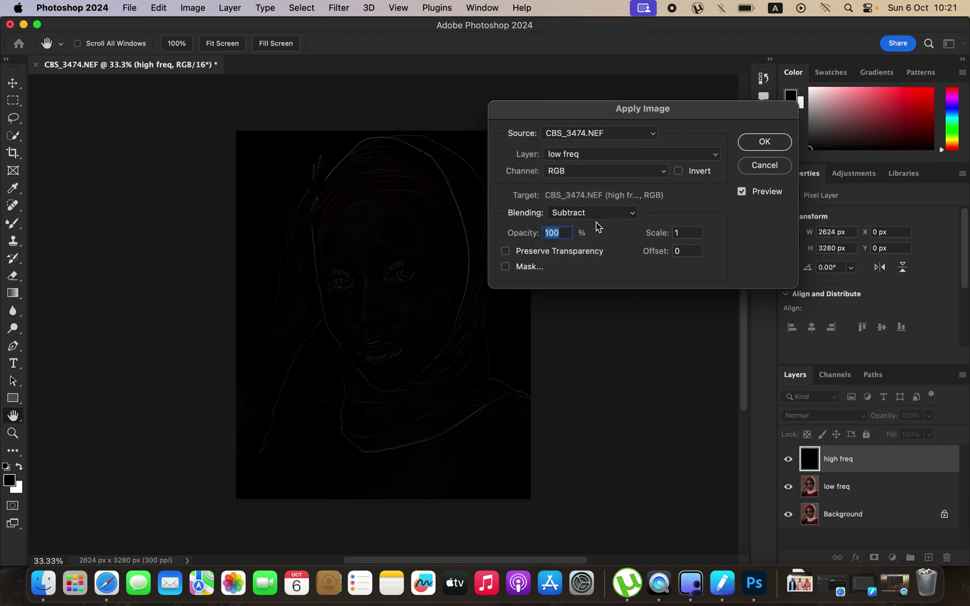
{"action": "double_click", "coordinate": [682, 231]}
{"action": "type", "text": "2"}
{"action": "key", "text": "Tab"}
{"action": "type", "text": "128"}
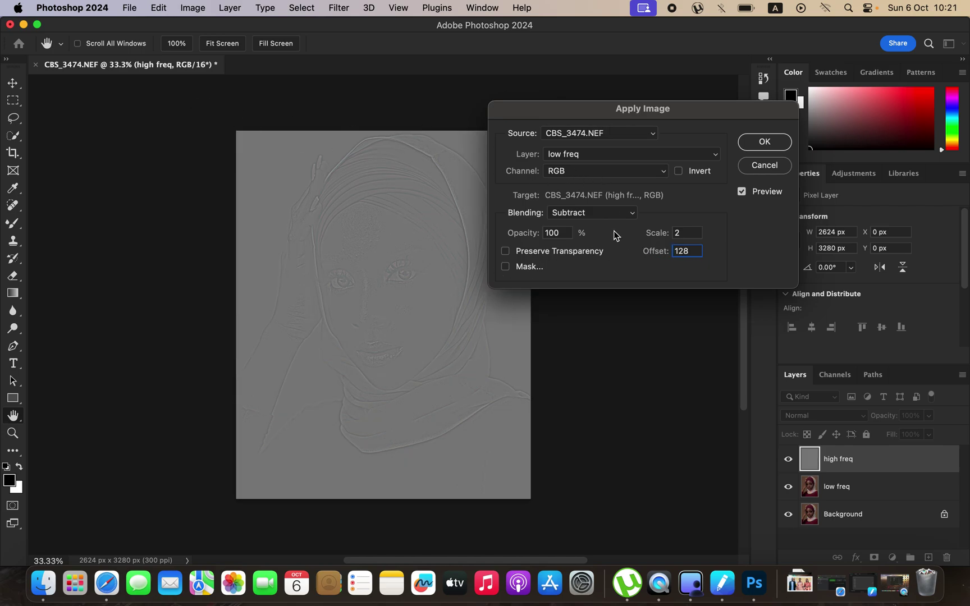
Step: Apply the inverted low freq image to the high freq layer with Add blending, scale 2 and offset 0
{"action": "left_click", "coordinate": [610, 213]}
{"action": "left_click", "coordinate": [602, 196]}
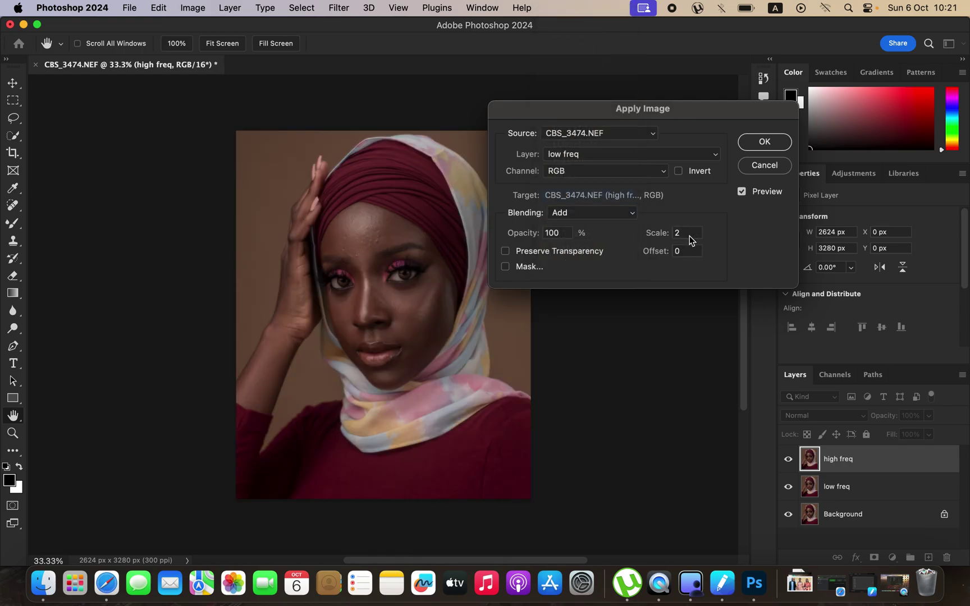
{"action": "left_click", "coordinate": [678, 170]}
{"action": "left_click", "coordinate": [764, 142]}
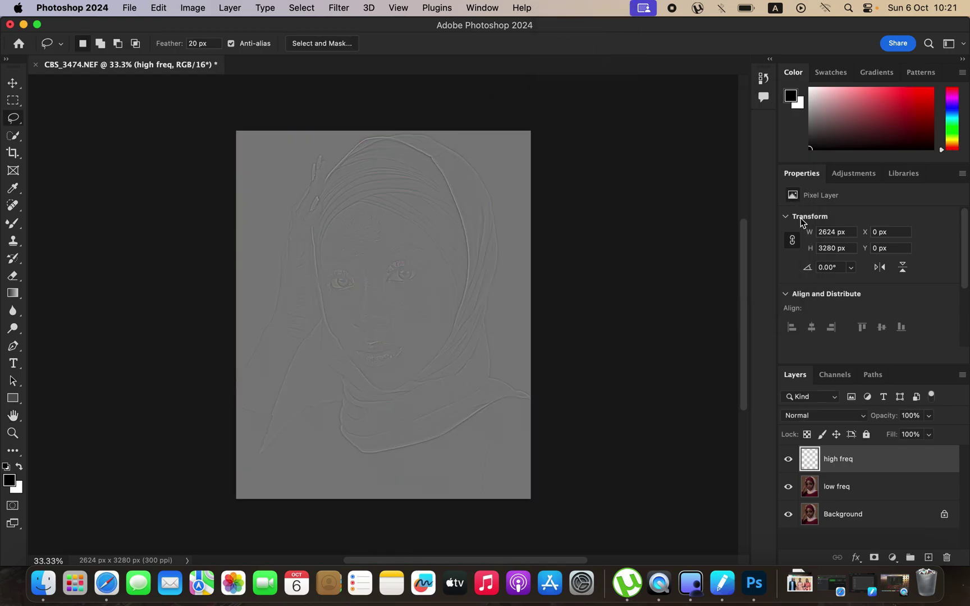
Step: Set the high freq layer's blend mode to Linear Light
{"action": "left_click", "coordinate": [836, 420]}
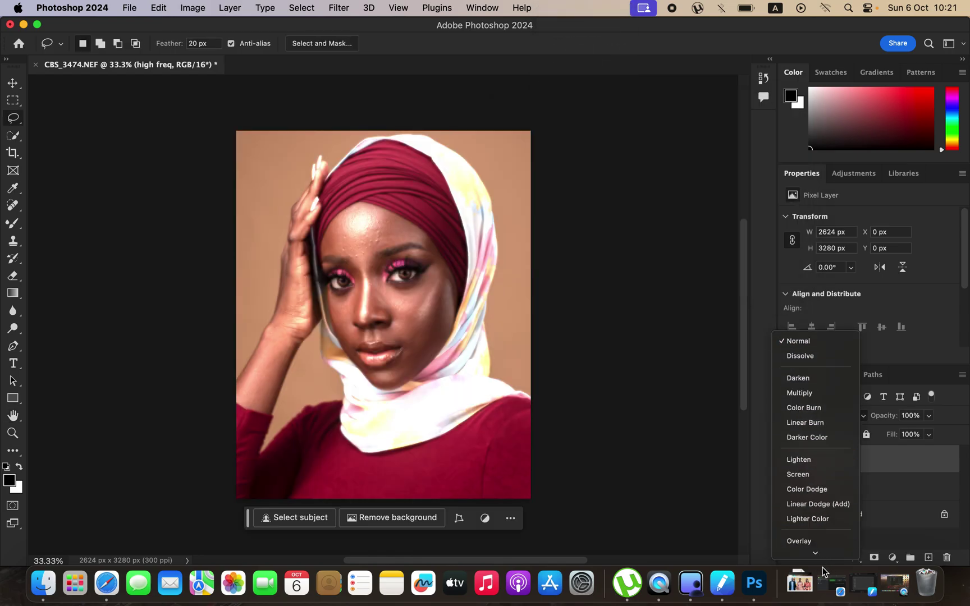
{"action": "mouse_move", "coordinate": [823, 565]}
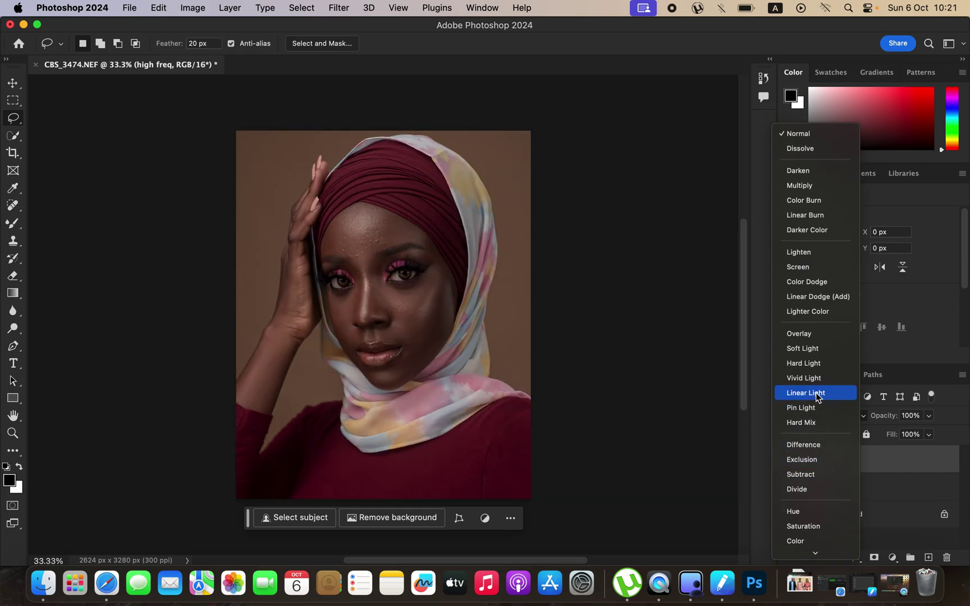
{"action": "left_click", "coordinate": [819, 397]}
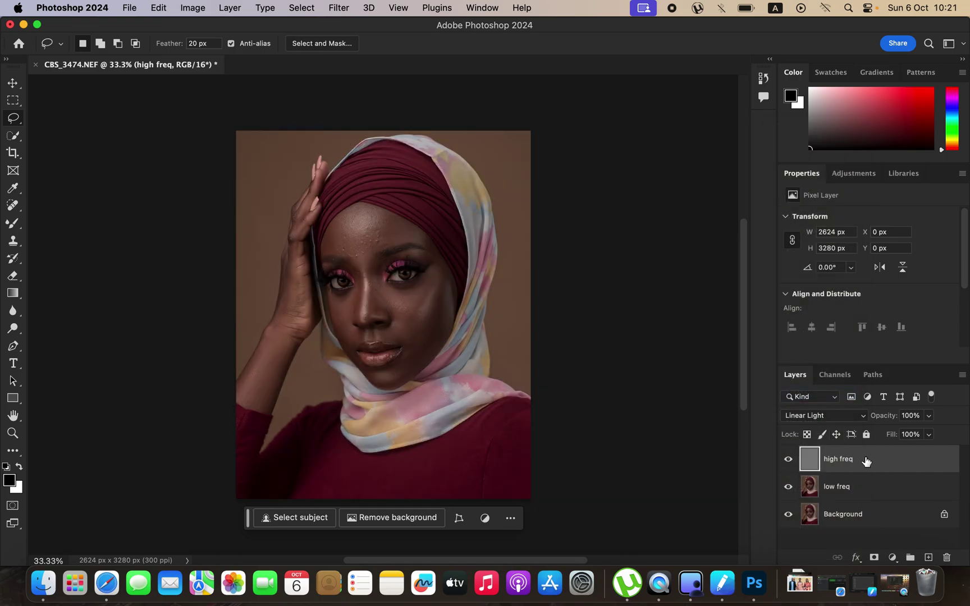
Step: Group the high freq and low freq layers and expand the group
{"action": "left_click", "coordinate": [900, 486], "text": "shift"}
{"action": "left_click_drag", "start_coordinate": [900, 475], "coordinate": [910, 557]}
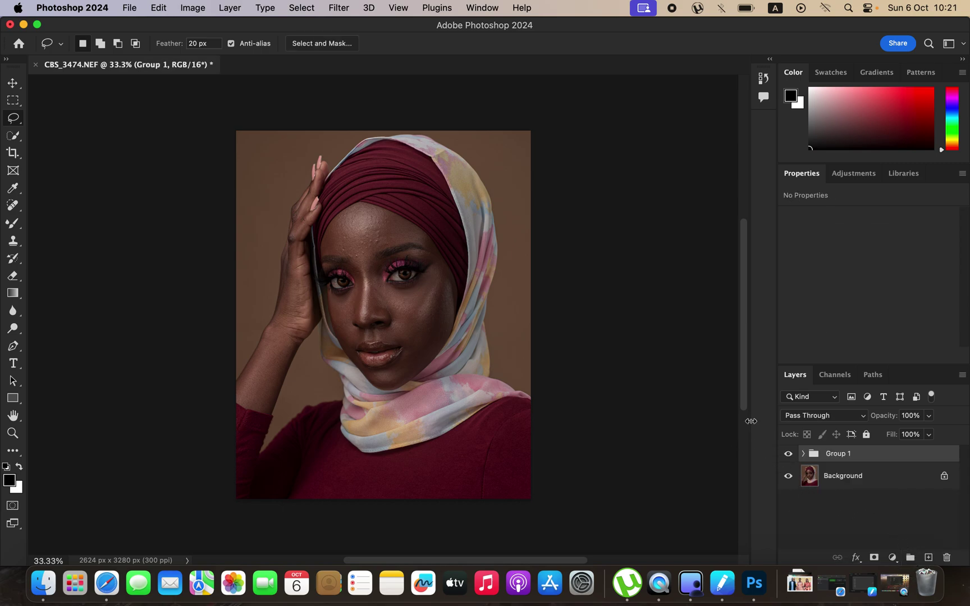
{"action": "left_click", "coordinate": [802, 453]}
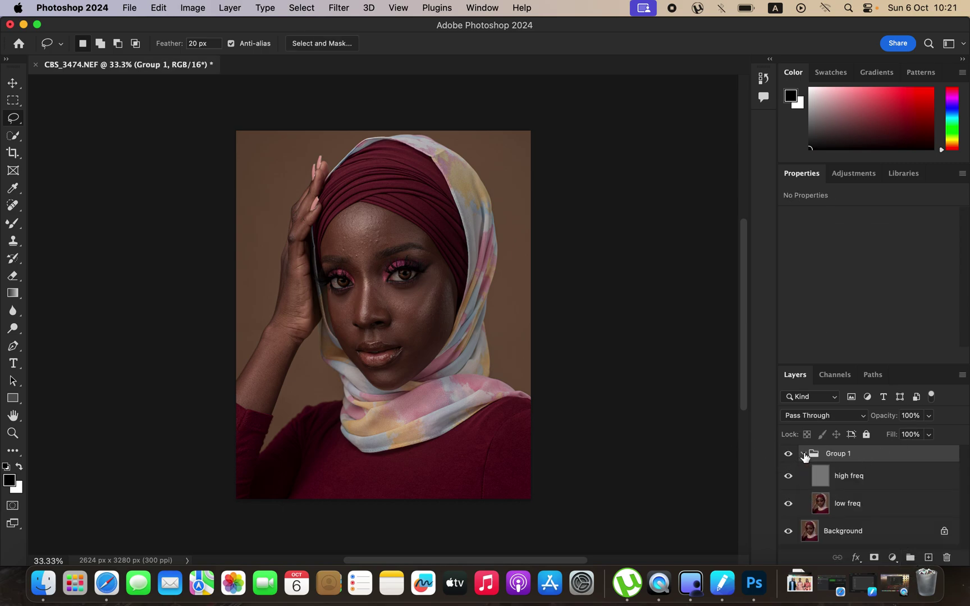
Step: Hide the high freq layer, then select the low freq layer and choose the Mixer Brush tool for it
{"action": "left_click", "coordinate": [788, 477]}
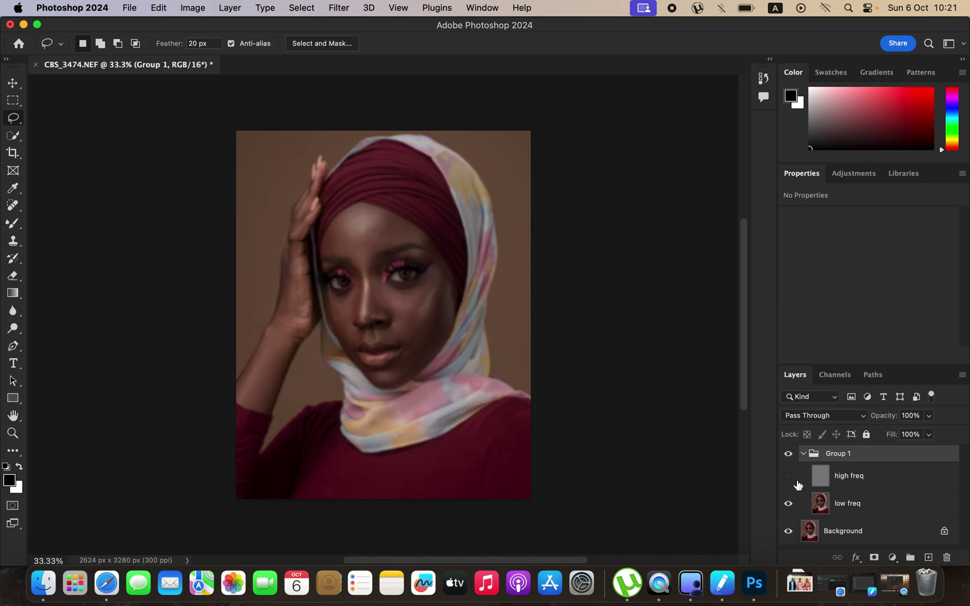
{"action": "left_click", "coordinate": [871, 508]}
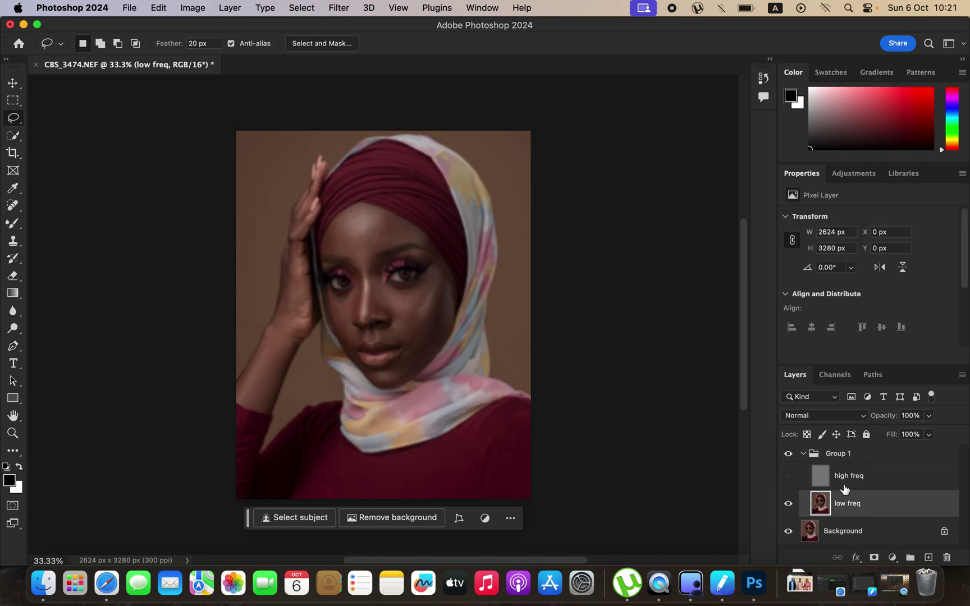
{"action": "left_click", "coordinate": [15, 227]}
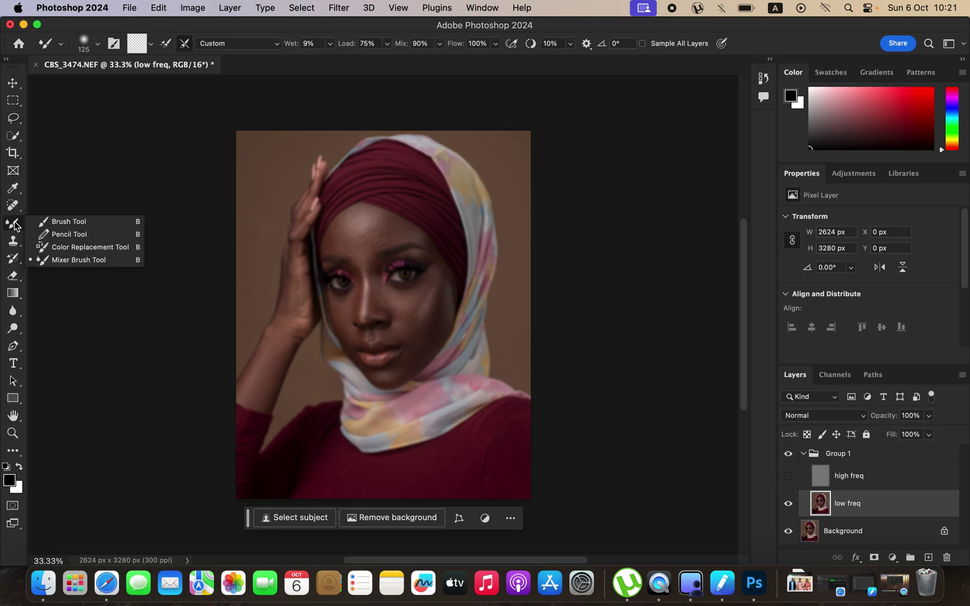
{"action": "left_click", "coordinate": [62, 261]}
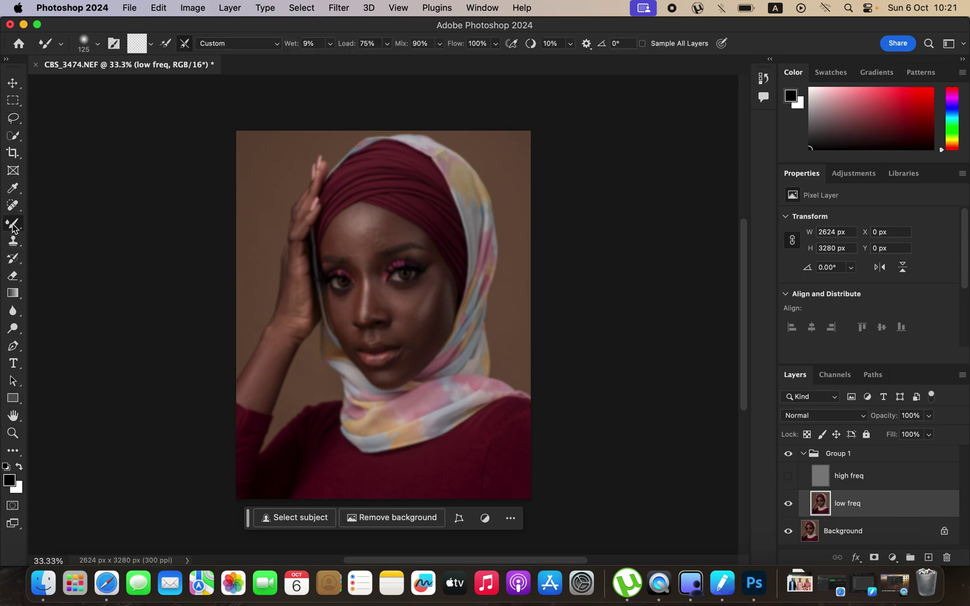
{"action": "left_click", "coordinate": [15, 451]}
Step: Clean the Mixer Brush so that it carries no loaded paint
{"action": "left_click", "coordinate": [148, 44]}
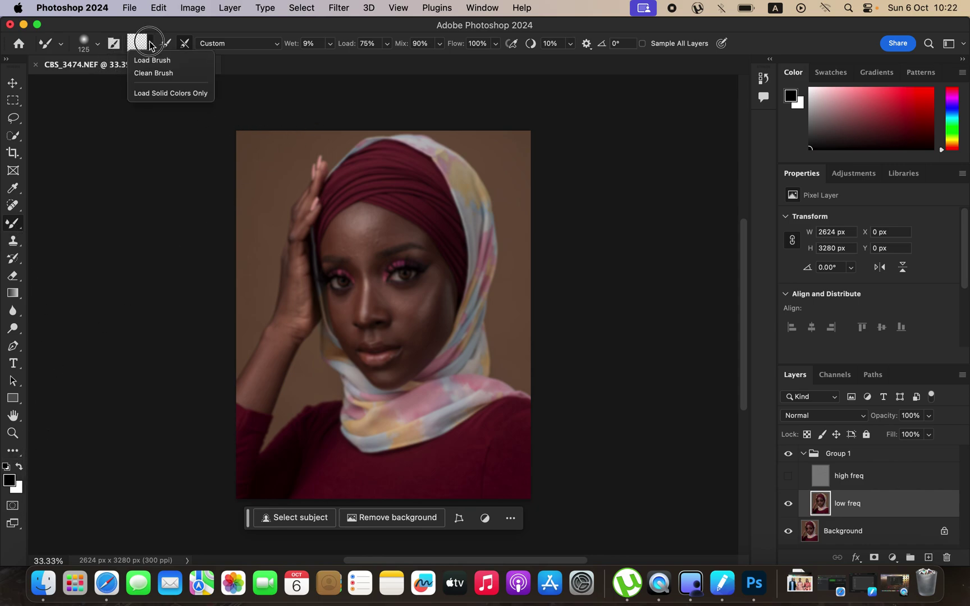
{"action": "left_click", "coordinate": [149, 73]}
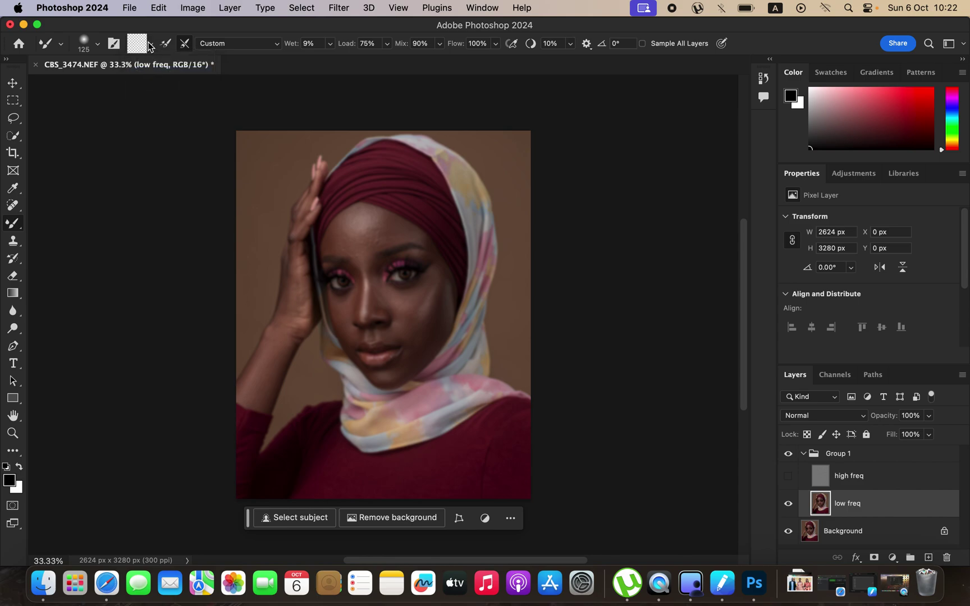
{"action": "left_click", "coordinate": [149, 43]}
{"action": "left_click", "coordinate": [154, 73]}
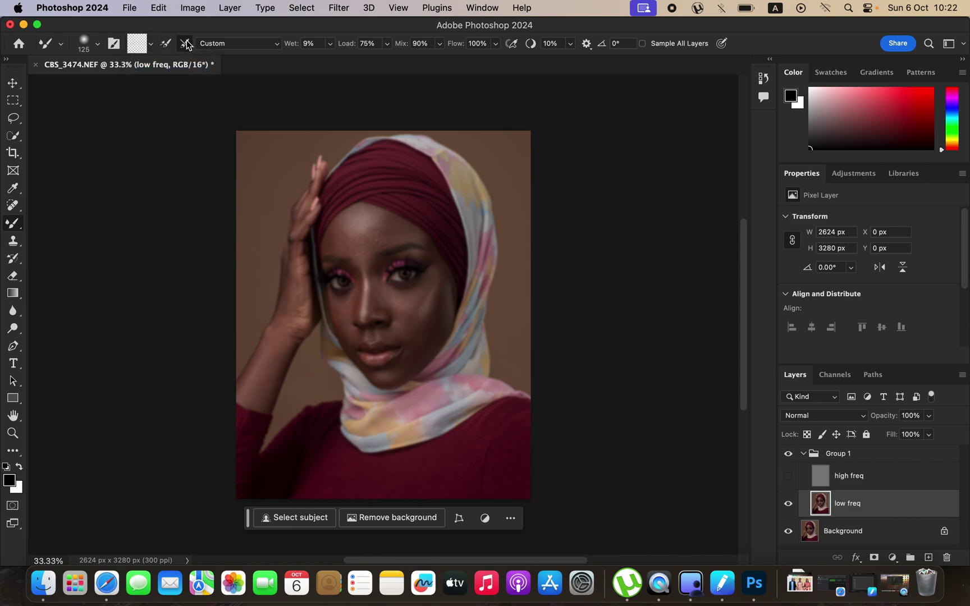
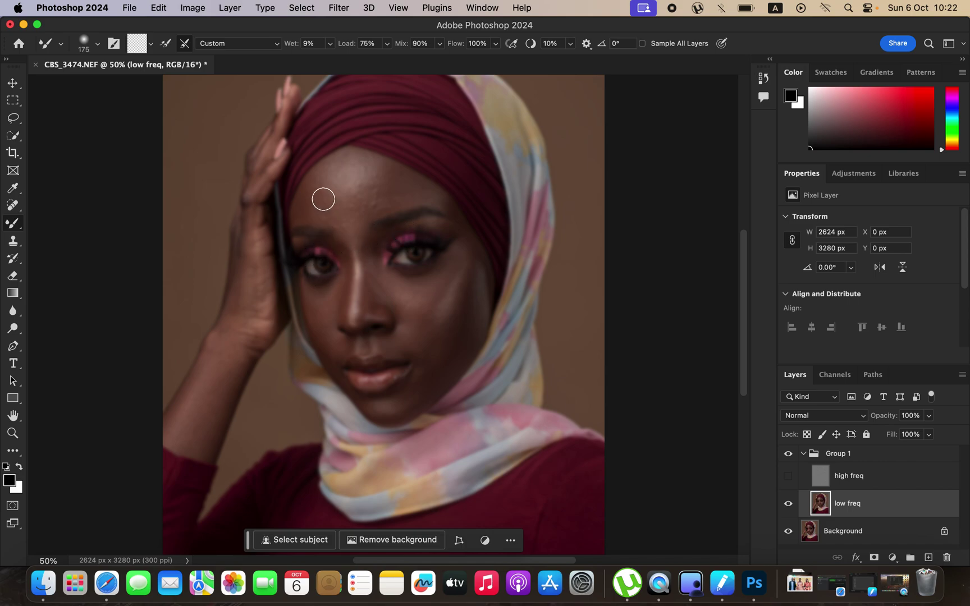
Step: Smooth the tones of the forehead, cheeks and nose area on the low freq layer with the Mixer Brush
{"action": "mouse_move", "coordinate": [310, 195]}
{"action": "left_mouse_down"}
{"action": "mouse_move", "coordinate": [324, 212]}
{"action": "mouse_move", "coordinate": [317, 180]}
{"action": "mouse_move", "coordinate": [321, 208]}
{"action": "mouse_move", "coordinate": [335, 217]}
{"action": "mouse_move", "coordinate": [316, 202]}
{"action": "mouse_move", "coordinate": [301, 208]}
{"action": "mouse_move", "coordinate": [320, 211]}
{"action": "mouse_move", "coordinate": [381, 173]}
{"action": "mouse_move", "coordinate": [393, 198]}
{"action": "mouse_move", "coordinate": [390, 176]}
{"action": "mouse_move", "coordinate": [422, 192]}
{"action": "mouse_move", "coordinate": [383, 199]}
{"action": "mouse_move", "coordinate": [381, 168]}
{"action": "mouse_move", "coordinate": [376, 206]}
{"action": "mouse_move", "coordinate": [386, 197]}
{"action": "mouse_move", "coordinate": [371, 209]}
{"action": "mouse_move", "coordinate": [341, 175]}
{"action": "mouse_move", "coordinate": [336, 203]}
{"action": "mouse_move", "coordinate": [349, 213]}
{"action": "mouse_move", "coordinate": [365, 176]}
{"action": "mouse_move", "coordinate": [366, 190]}
{"action": "mouse_move", "coordinate": [359, 170]}
{"action": "mouse_move", "coordinate": [342, 182]}
{"action": "mouse_move", "coordinate": [332, 180]}
{"action": "mouse_move", "coordinate": [337, 173]}
{"action": "mouse_move", "coordinate": [372, 167]}
{"action": "mouse_move", "coordinate": [368, 208]}
{"action": "mouse_move", "coordinate": [336, 210]}
{"action": "mouse_move", "coordinate": [349, 225]}
{"action": "mouse_move", "coordinate": [326, 188]}
{"action": "mouse_move", "coordinate": [327, 174]}
{"action": "mouse_move", "coordinate": [348, 163]}
{"action": "mouse_move", "coordinate": [379, 167]}
{"action": "mouse_move", "coordinate": [422, 198]}
{"action": "left_mouse_up"}
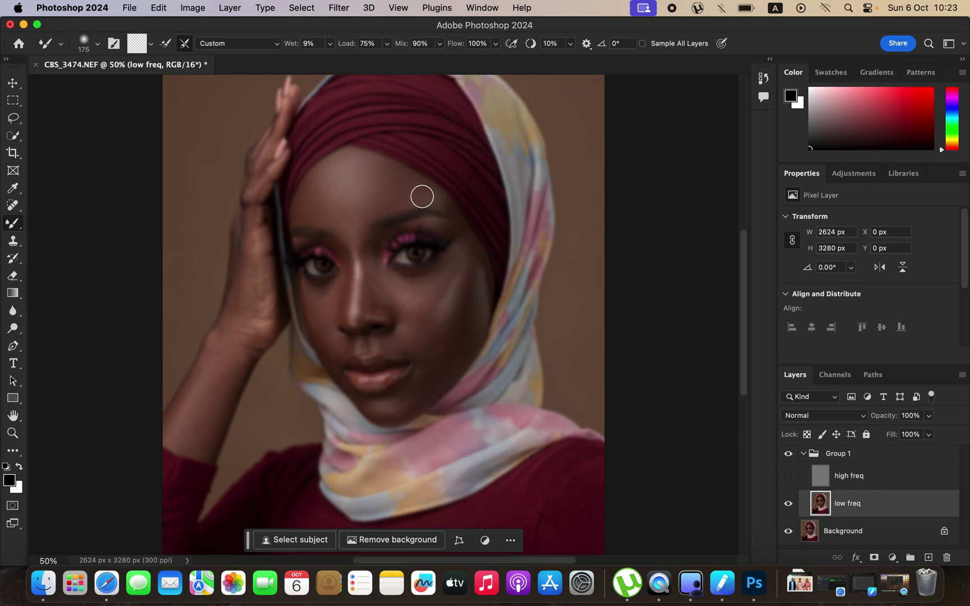
{"action": "mouse_move", "coordinate": [472, 281]}
{"action": "left_mouse_down"}
{"action": "mouse_move", "coordinate": [459, 282]}
{"action": "mouse_move", "coordinate": [469, 298]}
{"action": "mouse_move", "coordinate": [454, 307]}
{"action": "mouse_move", "coordinate": [461, 311]}
{"action": "mouse_move", "coordinate": [472, 275]}
{"action": "mouse_move", "coordinate": [435, 359]}
{"action": "mouse_move", "coordinate": [447, 354]}
{"action": "mouse_move", "coordinate": [429, 368]}
{"action": "mouse_move", "coordinate": [452, 338]}
{"action": "mouse_move", "coordinate": [418, 387]}
{"action": "mouse_move", "coordinate": [446, 288]}
{"action": "mouse_move", "coordinate": [400, 296]}
{"action": "mouse_move", "coordinate": [433, 286]}
{"action": "mouse_move", "coordinate": [422, 296]}
{"action": "mouse_move", "coordinate": [458, 260]}
{"action": "mouse_move", "coordinate": [440, 308]}
{"action": "mouse_move", "coordinate": [465, 265]}
{"action": "mouse_move", "coordinate": [452, 288]}
{"action": "mouse_move", "coordinate": [468, 297]}
{"action": "left_mouse_up"}
{"action": "mouse_move", "coordinate": [469, 269]}
{"action": "left_mouse_down"}
{"action": "mouse_move", "coordinate": [460, 249]}
{"action": "mouse_move", "coordinate": [449, 262]}
{"action": "mouse_move", "coordinate": [462, 246]}
{"action": "mouse_move", "coordinate": [464, 279]}
{"action": "mouse_move", "coordinate": [449, 324]}
{"action": "mouse_move", "coordinate": [475, 261]}
{"action": "mouse_move", "coordinate": [440, 202]}
{"action": "mouse_move", "coordinate": [451, 216]}
{"action": "mouse_move", "coordinate": [441, 198]}
{"action": "left_mouse_up"}
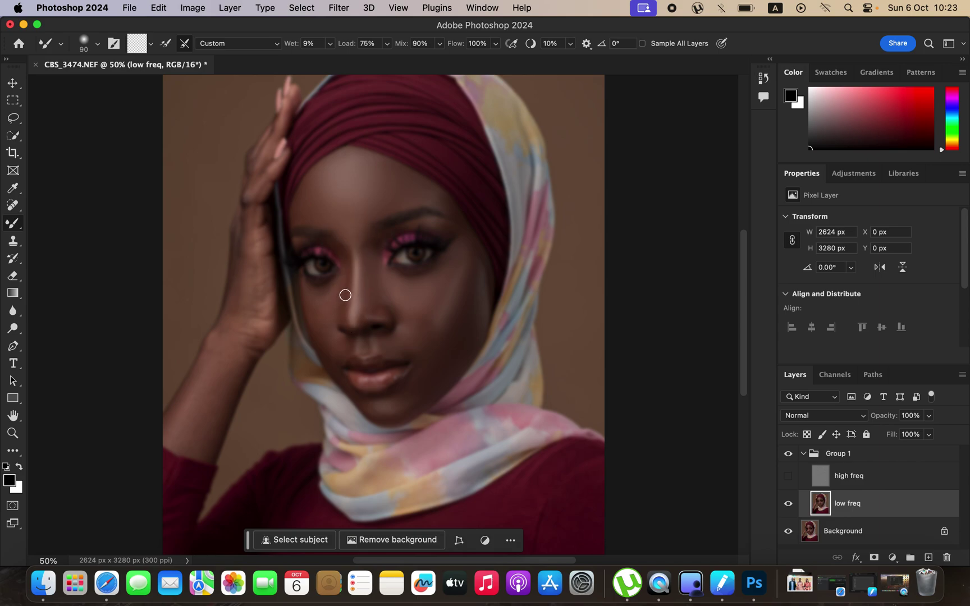
{"action": "mouse_move", "coordinate": [344, 299]}
{"action": "left_mouse_down"}
{"action": "mouse_move", "coordinate": [317, 310]}
{"action": "mouse_move", "coordinate": [329, 295]}
{"action": "mouse_move", "coordinate": [320, 312]}
{"action": "mouse_move", "coordinate": [333, 353]}
{"action": "mouse_move", "coordinate": [414, 330]}
{"action": "mouse_move", "coordinate": [405, 356]}
{"action": "mouse_move", "coordinate": [406, 320]}
{"action": "mouse_move", "coordinate": [423, 337]}
{"action": "mouse_move", "coordinate": [417, 346]}
{"action": "mouse_move", "coordinate": [423, 332]}
{"action": "mouse_move", "coordinate": [431, 356]}
{"action": "mouse_move", "coordinate": [406, 400]}
{"action": "mouse_move", "coordinate": [386, 409]}
{"action": "mouse_move", "coordinate": [414, 394]}
{"action": "mouse_move", "coordinate": [427, 368]}
{"action": "mouse_move", "coordinate": [424, 333]}
{"action": "mouse_move", "coordinate": [414, 344]}
{"action": "left_mouse_up"}
{"action": "mouse_move", "coordinate": [430, 301]}
{"action": "left_mouse_down"}
{"action": "mouse_move", "coordinate": [425, 310]}
{"action": "mouse_move", "coordinate": [431, 293]}
{"action": "mouse_move", "coordinate": [420, 314]}
{"action": "left_mouse_up"}
Step: Show the high freq layer and toggle the group's visibility to compare the skin before and after smoothing
{"action": "left_click", "coordinate": [788, 477]}
{"action": "left_click", "coordinate": [789, 453]}
{"action": "left_click", "coordinate": [789, 453]}
{"action": "left_click", "coordinate": [788, 453]}
{"action": "left_click", "coordinate": [788, 454]}
{"action": "left_click", "coordinate": [788, 454]}
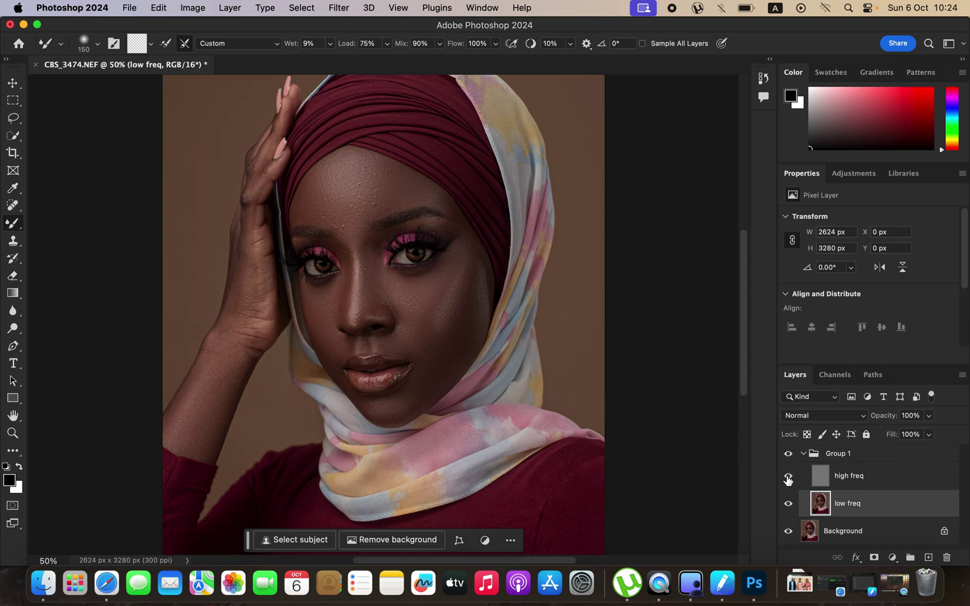
Step: Hide the high freq layer and smooth the forearm and raised hand on the low freq layer with the Mixer Brush
{"action": "left_click", "coordinate": [787, 477]}
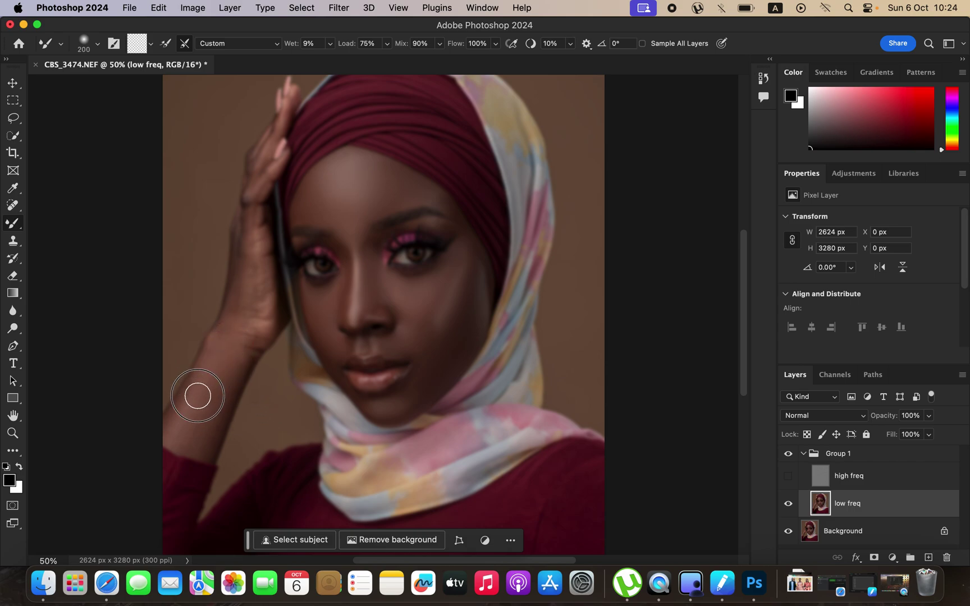
{"action": "mouse_move", "coordinate": [215, 400]}
{"action": "left_mouse_down"}
{"action": "mouse_move", "coordinate": [202, 439]}
{"action": "mouse_move", "coordinate": [186, 429]}
{"action": "mouse_move", "coordinate": [199, 437]}
{"action": "mouse_move", "coordinate": [257, 258]}
{"action": "mouse_move", "coordinate": [245, 353]}
{"action": "mouse_move", "coordinate": [230, 338]}
{"action": "mouse_move", "coordinate": [197, 392]}
{"action": "mouse_move", "coordinate": [202, 429]}
{"action": "mouse_move", "coordinate": [225, 371]}
{"action": "left_mouse_up"}
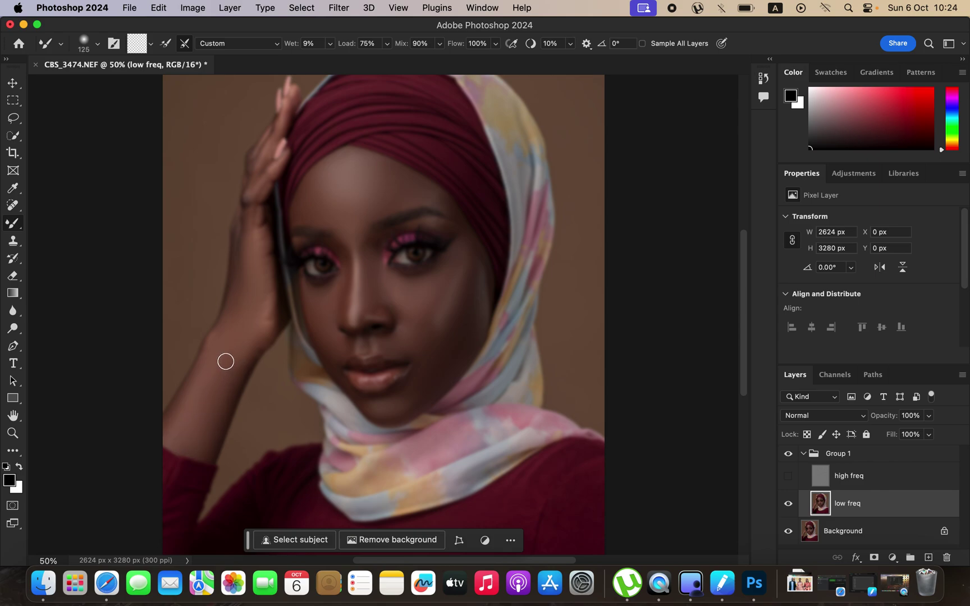
{"action": "mouse_move", "coordinate": [250, 253]}
{"action": "left_mouse_down"}
{"action": "mouse_move", "coordinate": [248, 212]}
{"action": "mouse_move", "coordinate": [265, 179]}
{"action": "mouse_move", "coordinate": [249, 197]}
{"action": "mouse_move", "coordinate": [245, 229]}
{"action": "left_mouse_up"}
Step: Blend the forehead and nose bridge on the low freq layer with the Mixer Brush, and show the high freq layer
{"action": "mouse_move", "coordinate": [358, 204]}
{"action": "left_mouse_down"}
{"action": "mouse_move", "coordinate": [301, 215]}
{"action": "mouse_move", "coordinate": [305, 207]}
{"action": "mouse_move", "coordinate": [347, 209]}
{"action": "mouse_move", "coordinate": [344, 199]}
{"action": "mouse_move", "coordinate": [301, 216]}
{"action": "mouse_move", "coordinate": [353, 210]}
{"action": "left_mouse_up"}
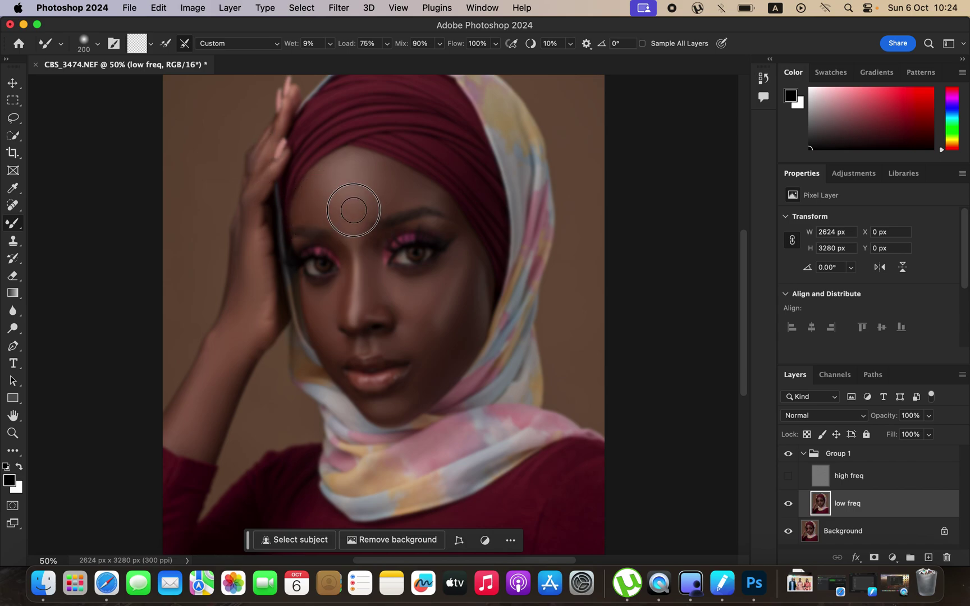
{"action": "mouse_move", "coordinate": [380, 257]}
{"action": "left_mouse_down"}
{"action": "mouse_move", "coordinate": [366, 251]}
{"action": "mouse_move", "coordinate": [377, 236]}
{"action": "mouse_move", "coordinate": [364, 253]}
{"action": "left_mouse_up"}
{"action": "mouse_move", "coordinate": [373, 197]}
{"action": "left_mouse_down"}
{"action": "mouse_move", "coordinate": [334, 197]}
{"action": "mouse_move", "coordinate": [335, 179]}
{"action": "mouse_move", "coordinate": [388, 179]}
{"action": "left_mouse_up"}
{"action": "left_click", "coordinate": [788, 476]}
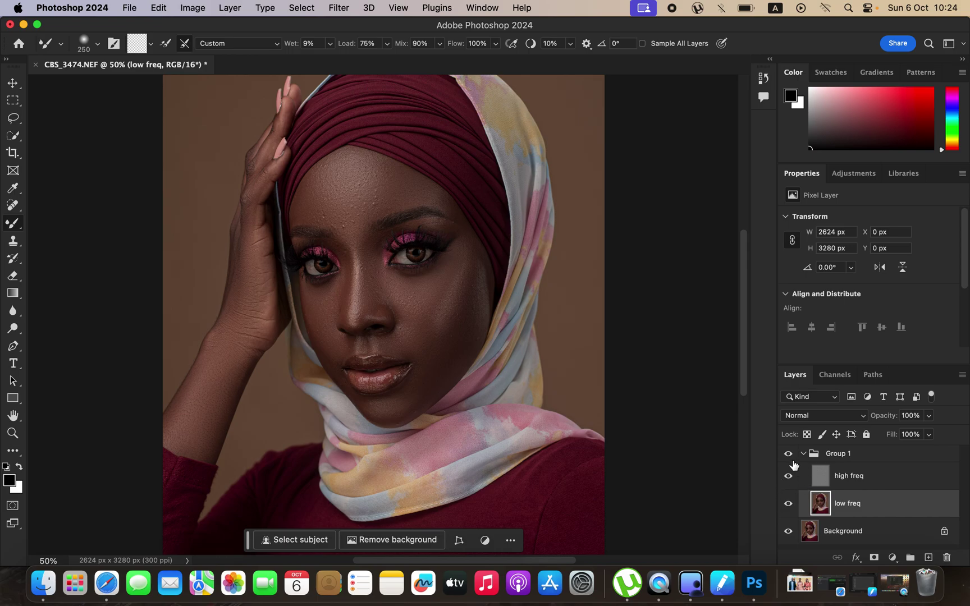
Step: Toggle Group 1's visibility repeatedly to compare the skin before and after the tonal smoothing
{"action": "left_click", "coordinate": [788, 455]}
{"action": "left_click", "coordinate": [789, 455]}
{"action": "left_click", "coordinate": [789, 455]}
{"action": "left_click", "coordinate": [790, 454]}
{"action": "left_click", "coordinate": [789, 455]}
{"action": "left_click", "coordinate": [789, 455]}
{"action": "left_click", "coordinate": [790, 455]}
{"action": "left_click", "coordinate": [791, 455]}
Step: Select the high freq layer and the Clone Stamp tool, with a soft 21 px brush sampling the Current Layer
{"action": "left_click", "coordinate": [874, 479]}
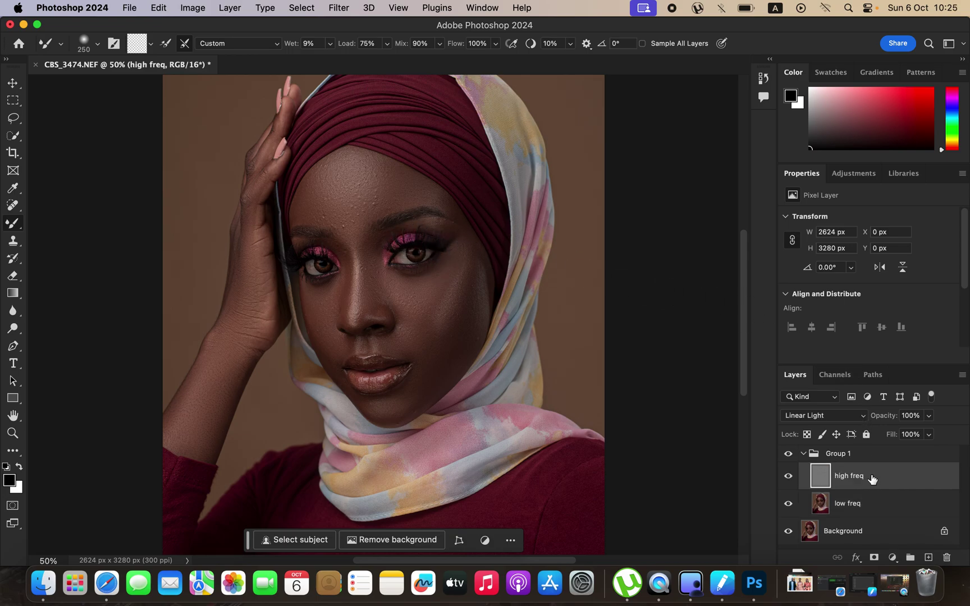
{"action": "left_click", "coordinate": [13, 242]}
{"action": "left_click", "coordinate": [95, 45]}
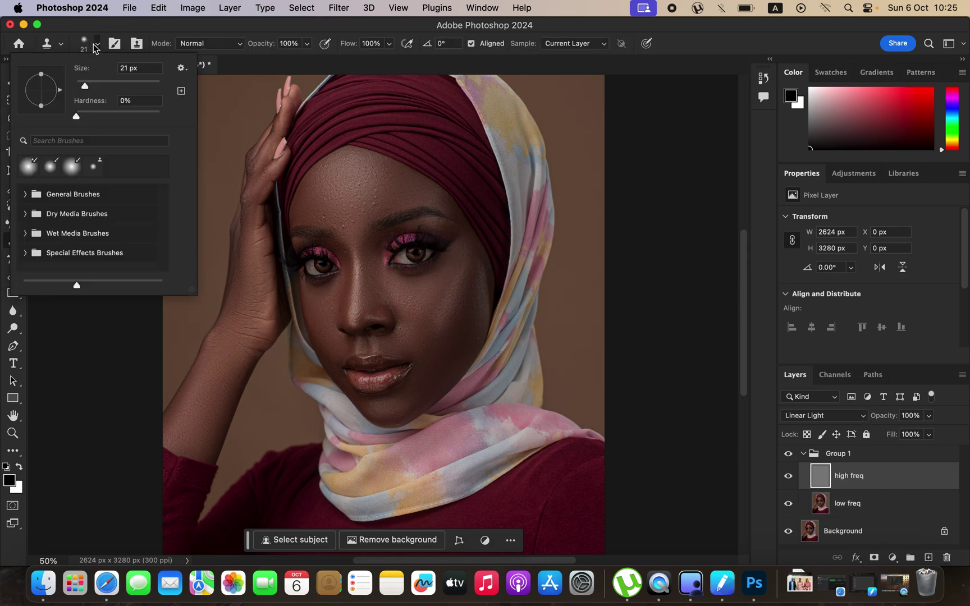
{"action": "left_click", "coordinate": [98, 45]}
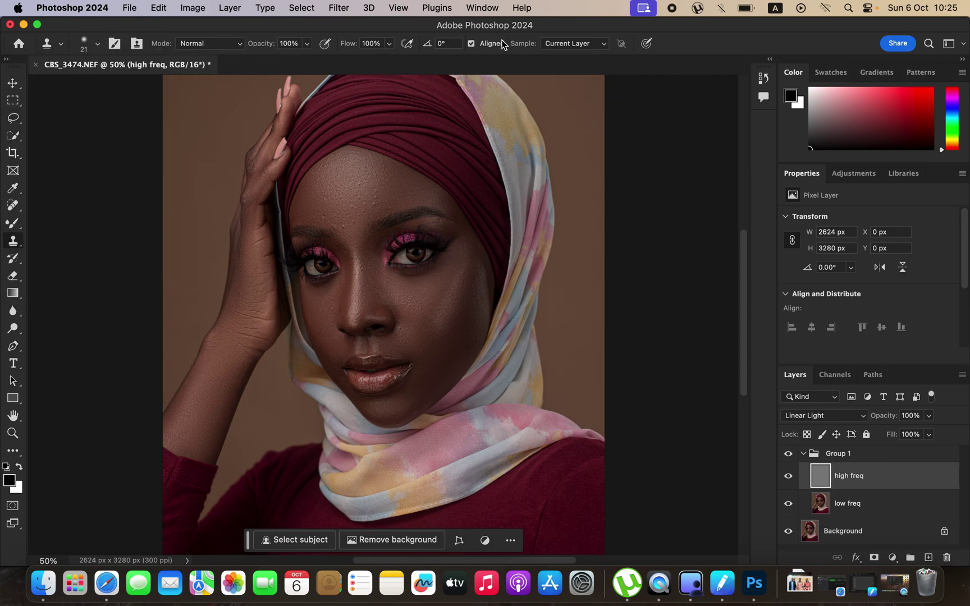
{"action": "left_click", "coordinate": [582, 44]}
{"action": "left_click", "coordinate": [581, 45]}
Step: Clone clean skin texture over the bumps beside the nose and on the cheek beneath the fully lit eye on the high freq layer
{"action": "key", "text": "super+equal"}
{"action": "key", "text": "super+equal"}
{"action": "key", "text": "super+equal"}
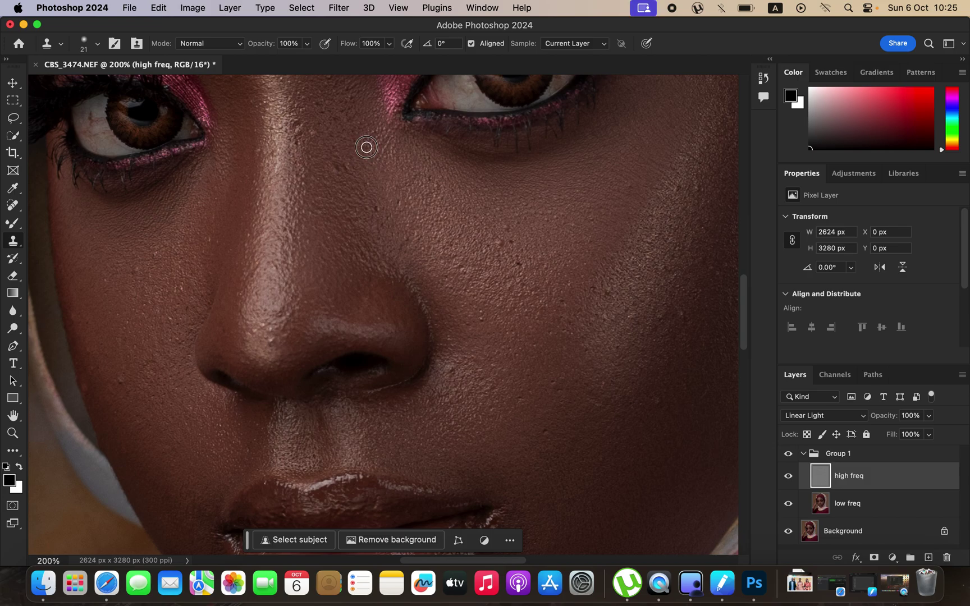
{"action": "left_click_drag", "start_coordinate": [353, 174], "coordinate": [360, 173]}
{"action": "left_click", "coordinate": [428, 237], "text": "alt"}
{"action": "left_click_drag", "start_coordinate": [420, 220], "coordinate": [404, 198]}
{"action": "left_click", "coordinate": [500, 263], "text": "alt"}
{"action": "left_click_drag", "start_coordinate": [497, 242], "coordinate": [519, 232]}
{"action": "left_click", "coordinate": [641, 331], "text": "alt"}
{"action": "left_click_drag", "start_coordinate": [632, 318], "coordinate": [630, 314]}
Step: Clone out the texture blemishes on the cheek nearest the raised hand and on the opposite lower cheek
{"action": "left_click", "coordinate": [138, 385], "text": "alt"}
{"action": "mouse_move", "coordinate": [118, 377]}
{"action": "left_mouse_down"}
{"action": "mouse_move", "coordinate": [102, 401]}
{"action": "mouse_move", "coordinate": [86, 392]}
{"action": "mouse_move", "coordinate": [93, 376]}
{"action": "mouse_move", "coordinate": [104, 388]}
{"action": "mouse_move", "coordinate": [91, 369]}
{"action": "left_mouse_up"}
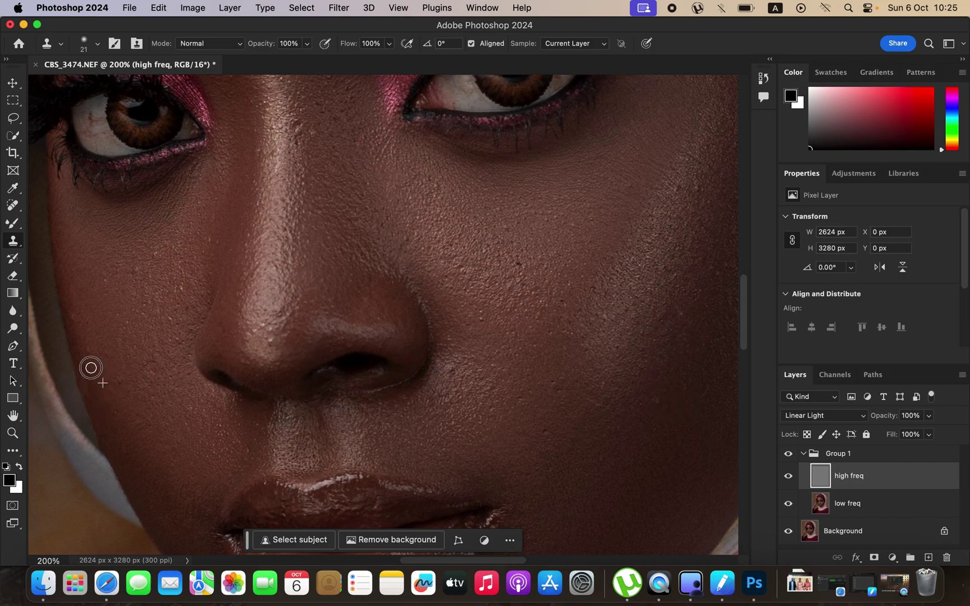
{"action": "left_click", "coordinate": [153, 273], "text": "alt"}
{"action": "left_click", "coordinate": [178, 295]}
{"action": "left_click", "coordinate": [485, 370], "text": "alt"}
{"action": "left_click", "coordinate": [559, 446]}
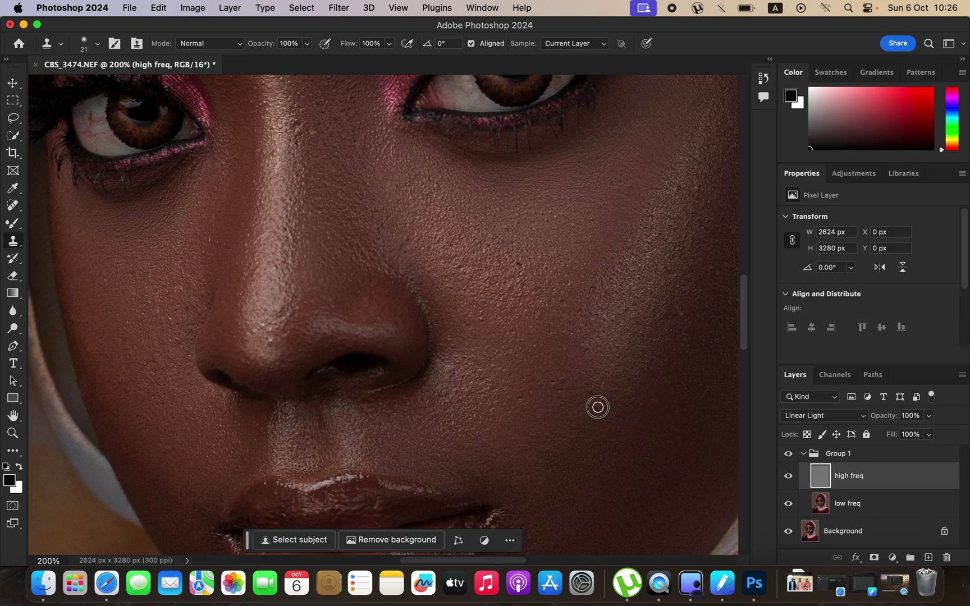
Step: Clone out the bumps between the eyebrows and across the forehead on the high freq layer, enlarging the brush to 35 px
{"action": "left_click_drag", "start_coordinate": [457, 253], "coordinate": [510, 439]}
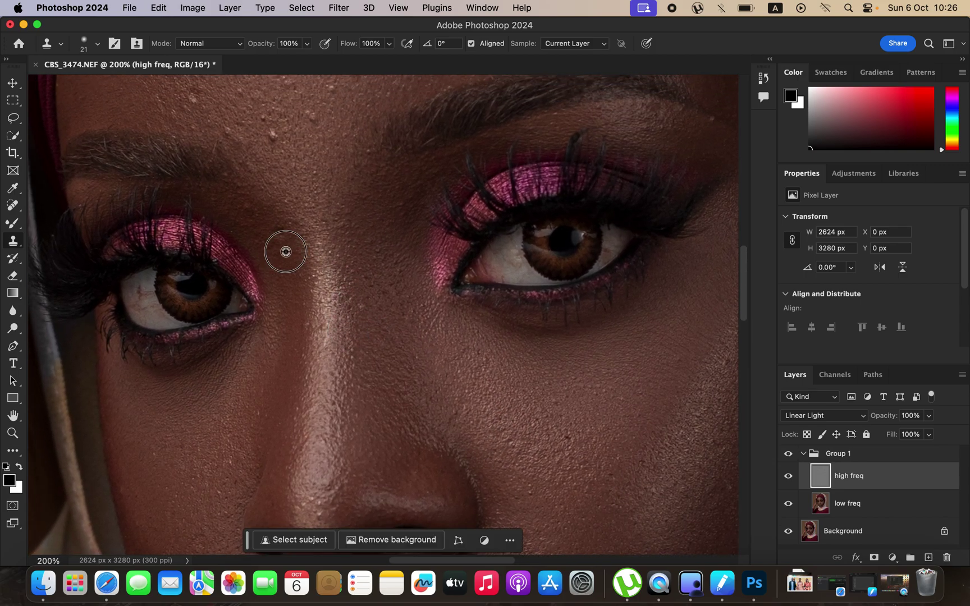
{"action": "left_click", "coordinate": [292, 160], "text": "alt"}
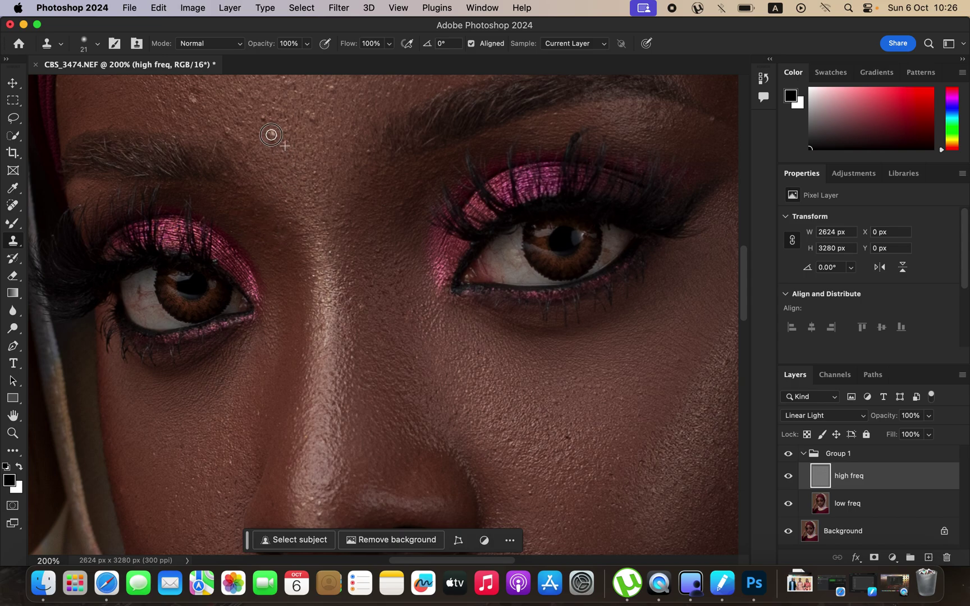
{"action": "left_click", "coordinate": [272, 137]}
{"action": "key", "text": "bracketright"}
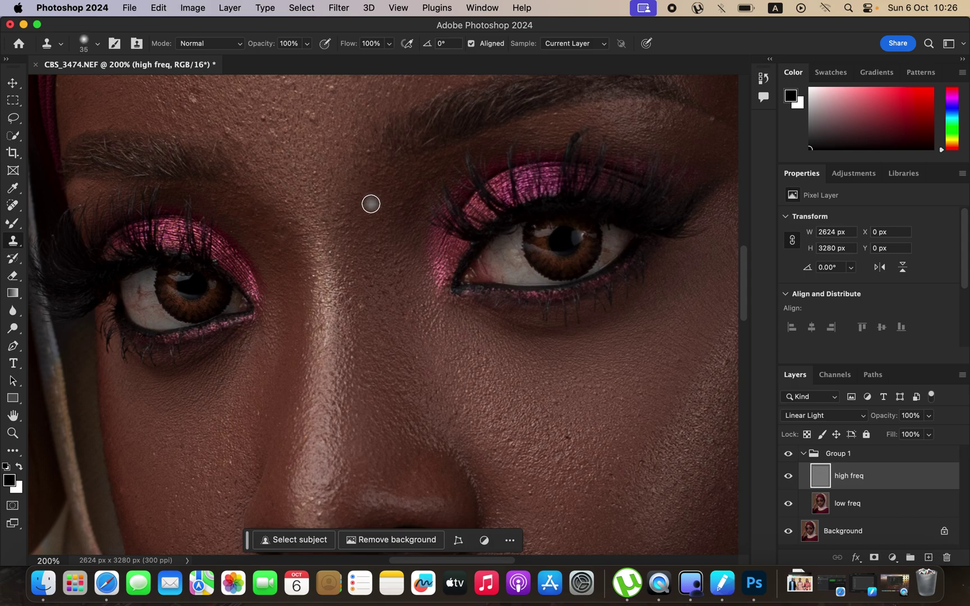
{"action": "left_click_drag", "start_coordinate": [393, 224], "coordinate": [462, 370]}
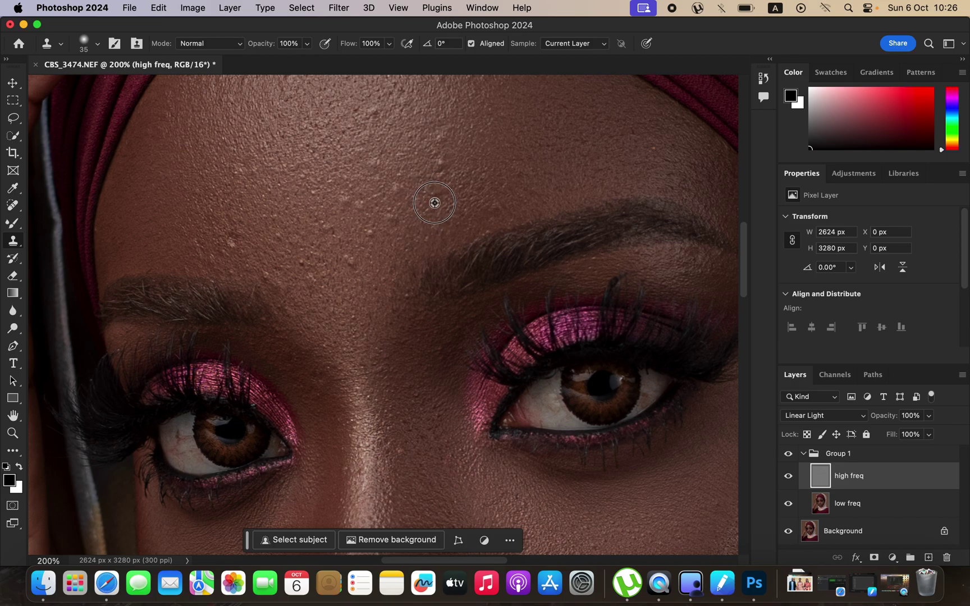
{"action": "left_click", "coordinate": [446, 182], "text": "alt"}
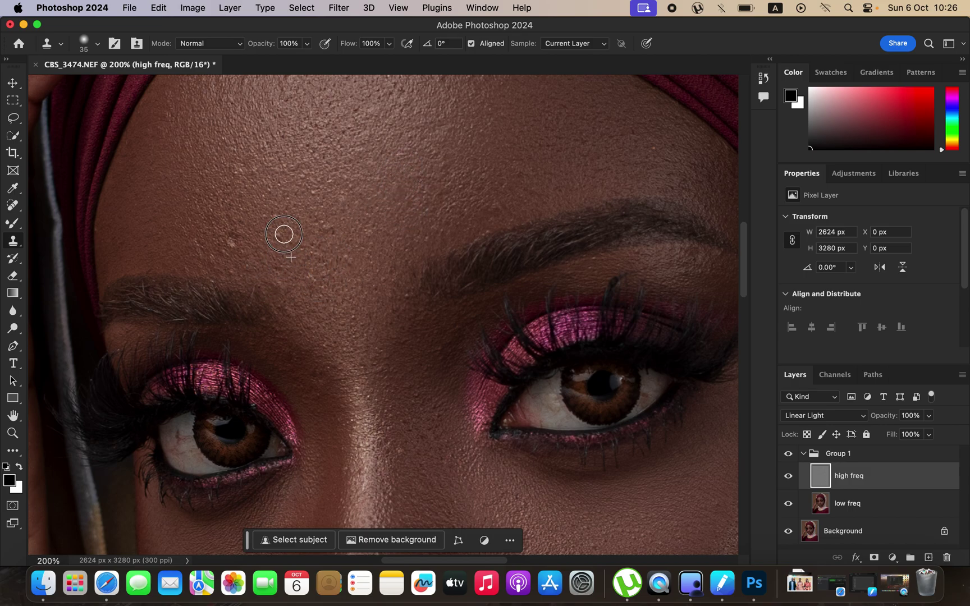
{"action": "left_click", "coordinate": [233, 244]}
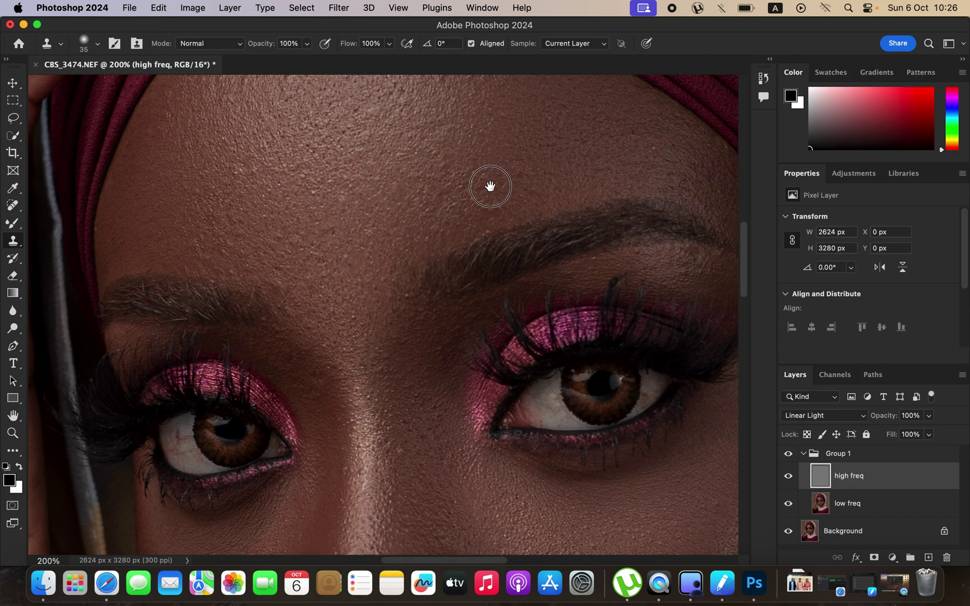
{"action": "scroll", "coordinate": [489, 186], "scroll_direction": "up", "scroll_amount": 5}
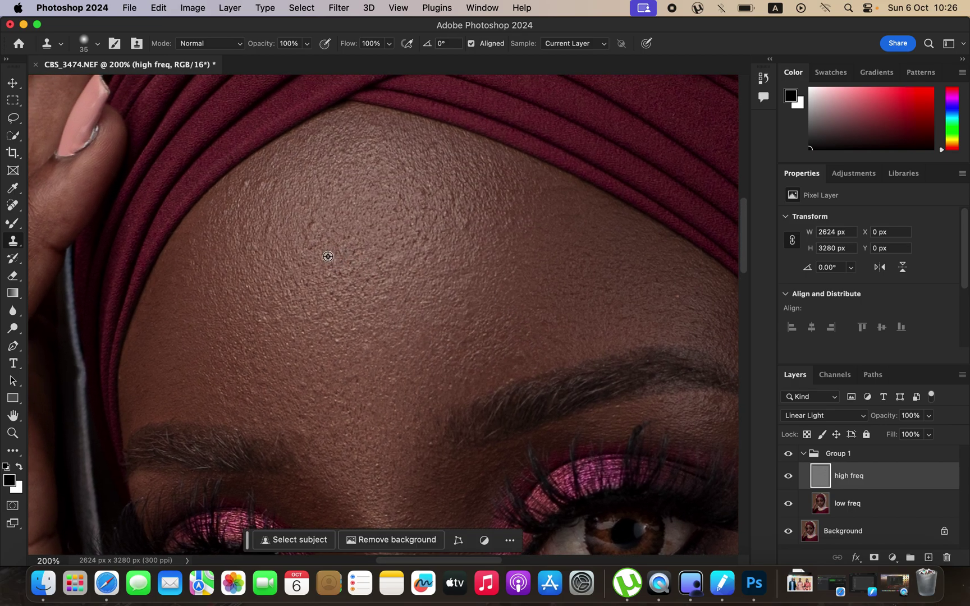
{"action": "left_click", "coordinate": [335, 254], "text": "alt"}
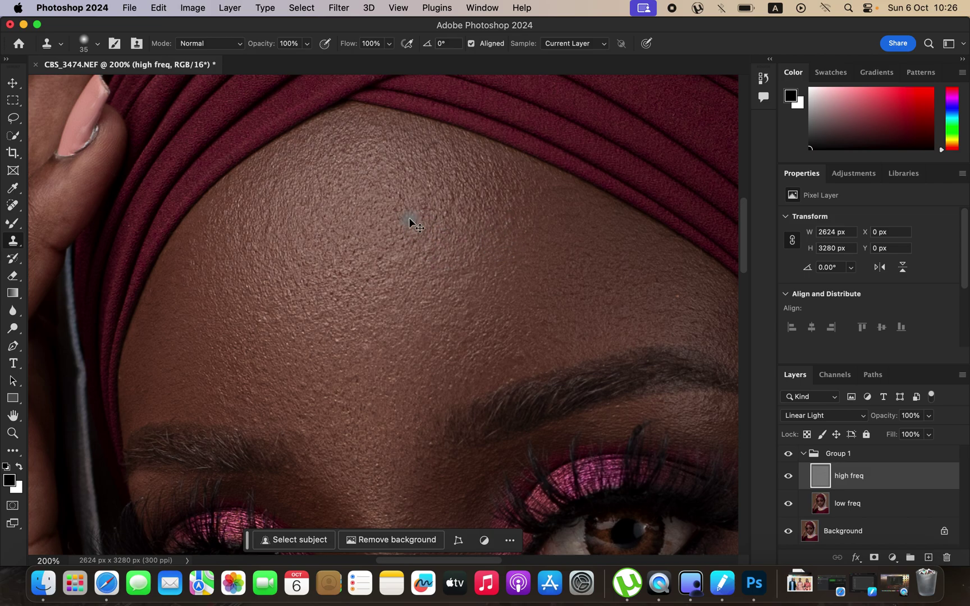
Step: Clone clean texture over the remaining blemishes on the nose bridge, outer cheek and raised hand on the high freq layer
{"action": "key", "text": "super+minus"}
{"action": "key", "text": "super+minus"}
{"action": "key", "text": "super+minus"}
{"action": "key", "text": "super+minus"}
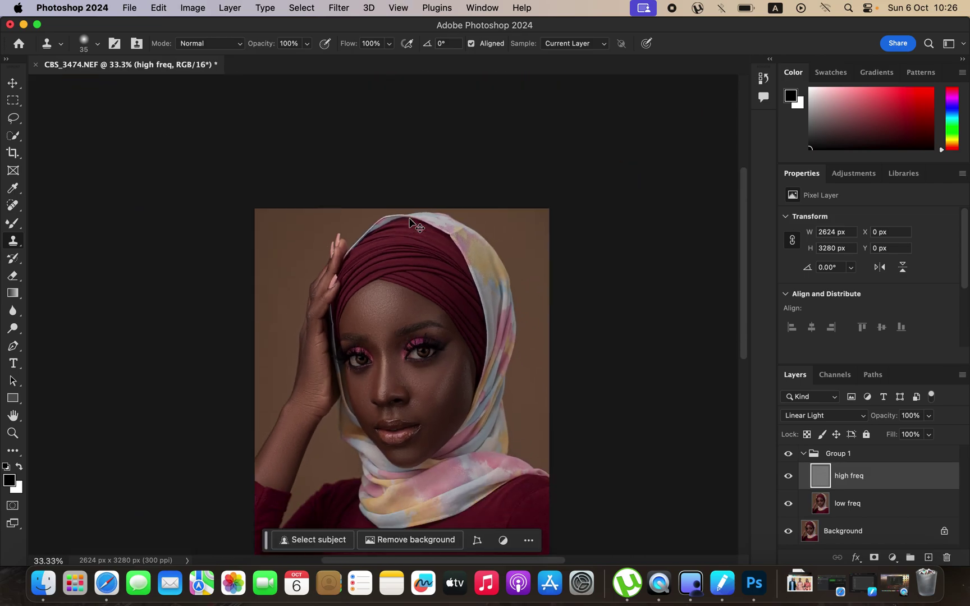
{"action": "key", "text": "super+plus"}
{"action": "key", "text": "super+plus"}
{"action": "key", "text": "super+plus"}
{"action": "left_click_drag", "start_coordinate": [421, 385], "coordinate": [438, 231]}
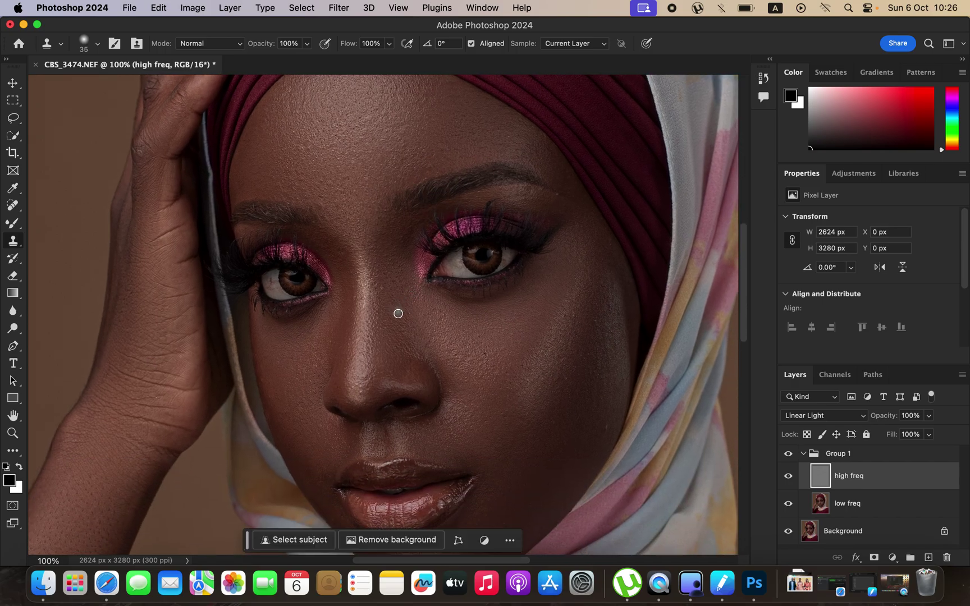
{"action": "left_click", "coordinate": [383, 289], "text": "alt"}
{"action": "left_click", "coordinate": [594, 444], "text": "alt"}
{"action": "left_click_drag", "start_coordinate": [603, 431], "coordinate": [611, 407]}
{"action": "left_click", "coordinate": [576, 332], "text": "alt"}
{"action": "mouse_move", "coordinate": [565, 326]}
{"action": "left_mouse_down"}
{"action": "mouse_move", "coordinate": [581, 350]}
{"action": "mouse_move", "coordinate": [563, 371]}
{"action": "mouse_move", "coordinate": [564, 355]}
{"action": "left_mouse_up"}
{"action": "left_click", "coordinate": [144, 166], "text": "alt"}
{"action": "left_click", "coordinate": [151, 159]}
Step: Select and collapse Group 1, and toggle its visibility to compare the whole portrait before and after retouching
{"action": "key", "text": "super+minus"}
{"action": "key", "text": "super+minus"}
{"action": "key", "text": "super+minus"}
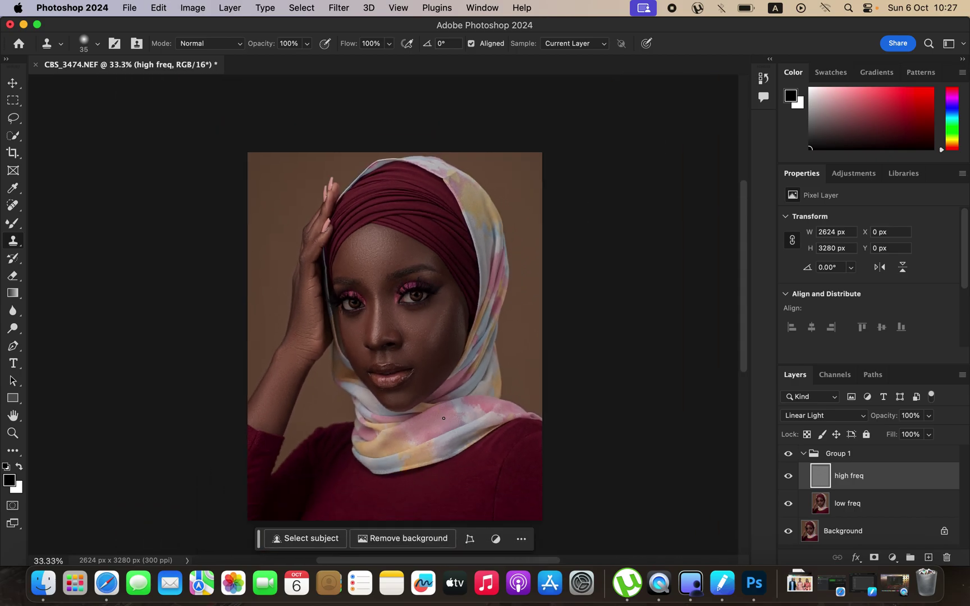
{"action": "left_click", "coordinate": [800, 459]}
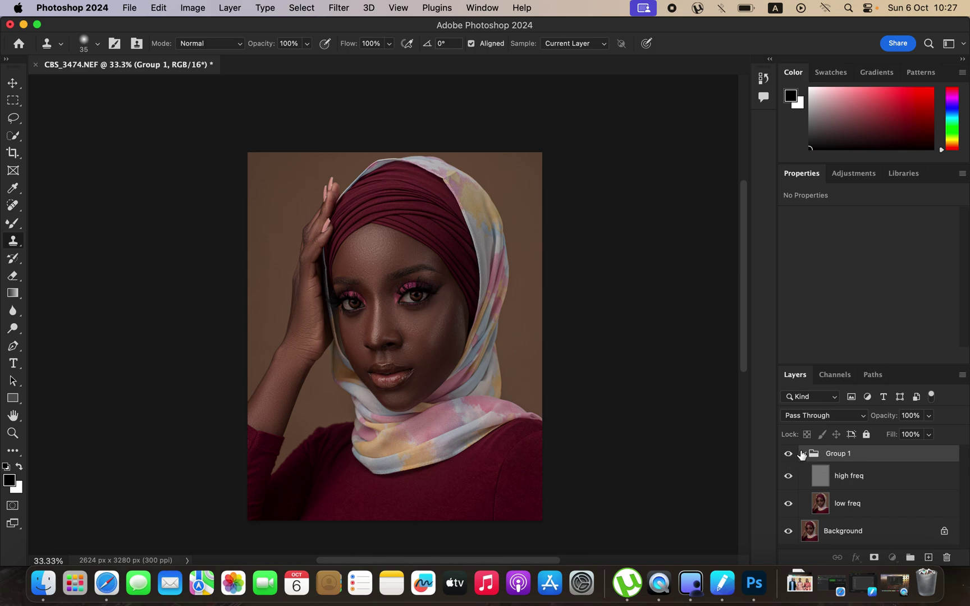
{"action": "left_click", "coordinate": [803, 453]}
{"action": "left_click", "coordinate": [788, 454]}
{"action": "left_click", "coordinate": [789, 454]}
{"action": "left_click", "coordinate": [789, 454]}
{"action": "left_click", "coordinate": [788, 455]}
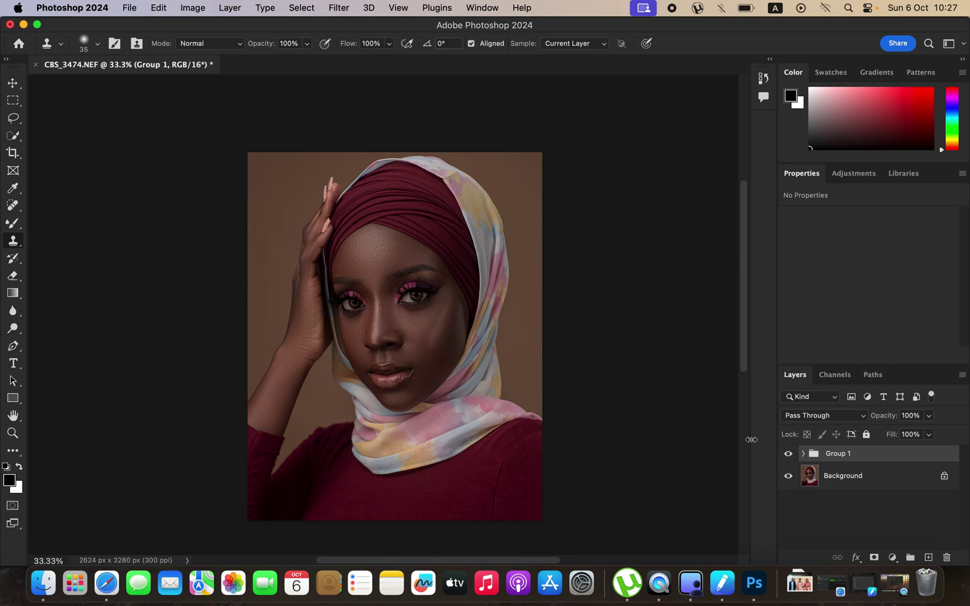
Step: Add a Gradient Map adjustment layer above Group 1 and hide it
{"action": "left_click", "coordinate": [890, 556]}
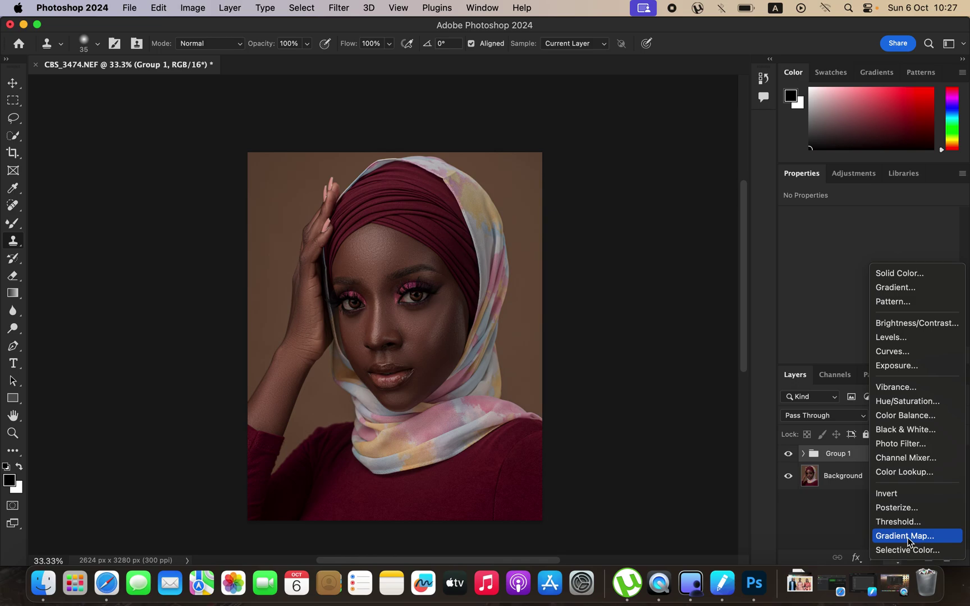
{"action": "left_click", "coordinate": [908, 538]}
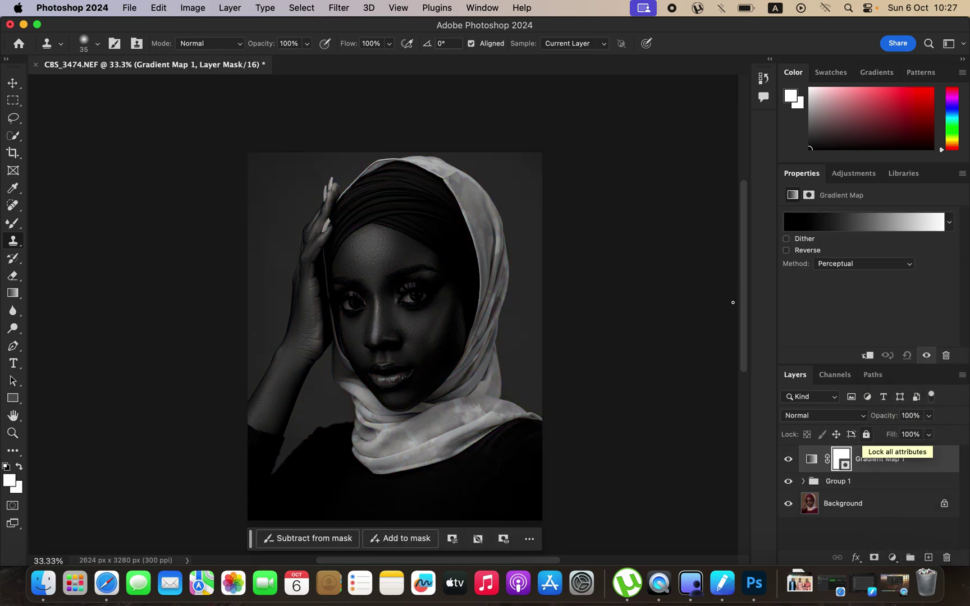
{"action": "left_click", "coordinate": [811, 460]}
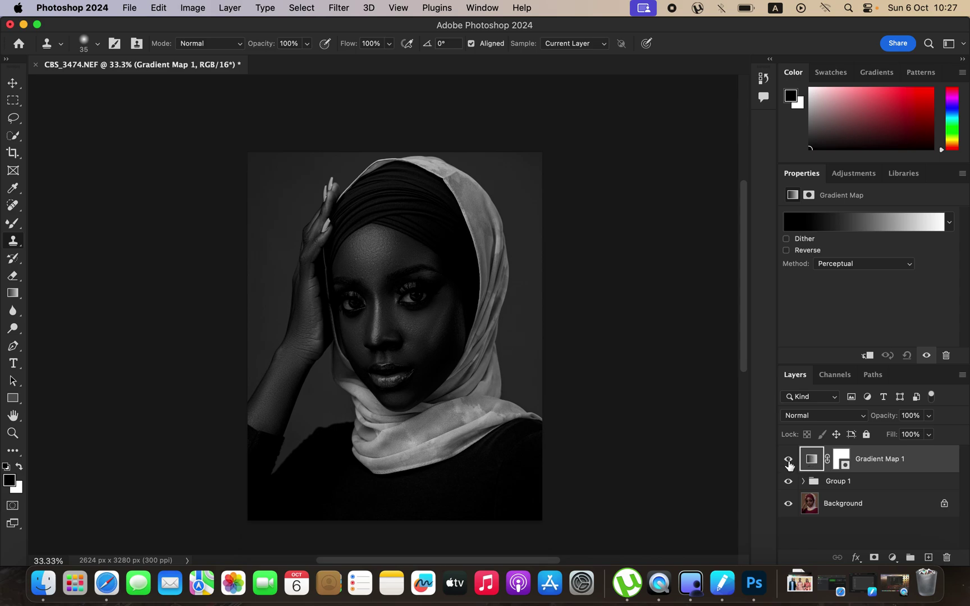
{"action": "left_click", "coordinate": [788, 460]}
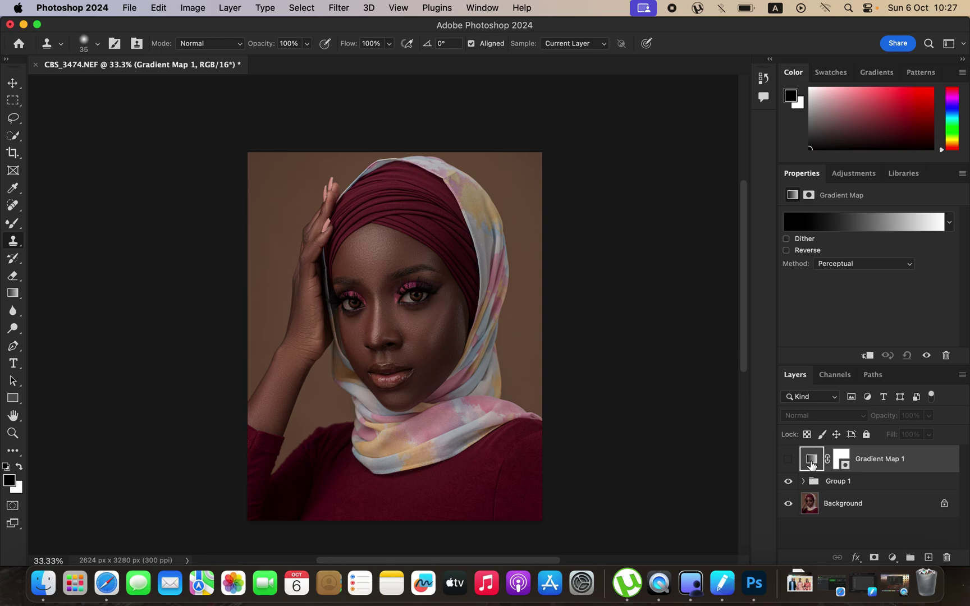
Step: Open the gradient map's gradient for editing and set the eyedropper sample size to 5 by 5 Average
{"action": "left_click", "coordinate": [836, 222]}
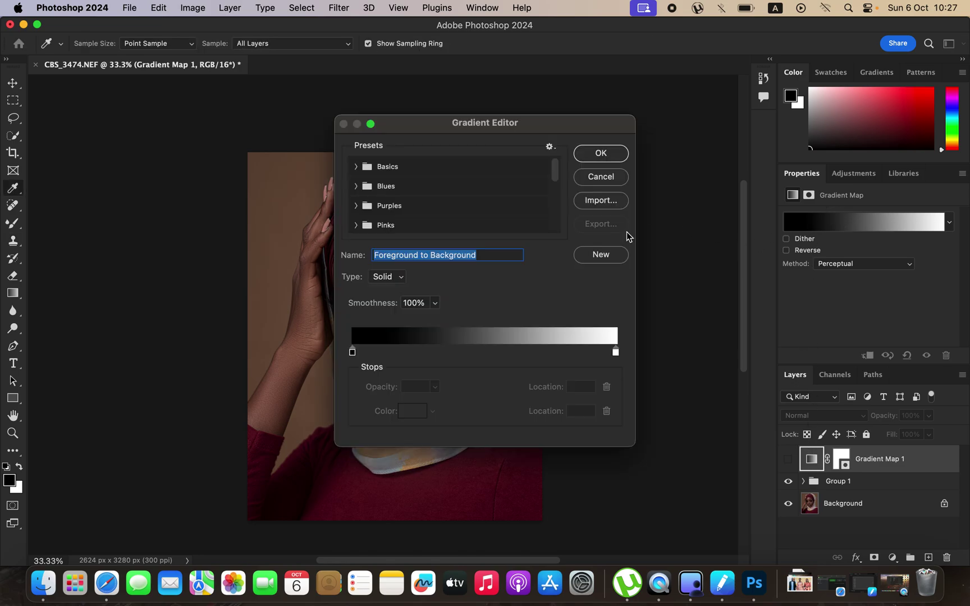
{"action": "left_click_drag", "start_coordinate": [514, 128], "coordinate": [716, 111]}
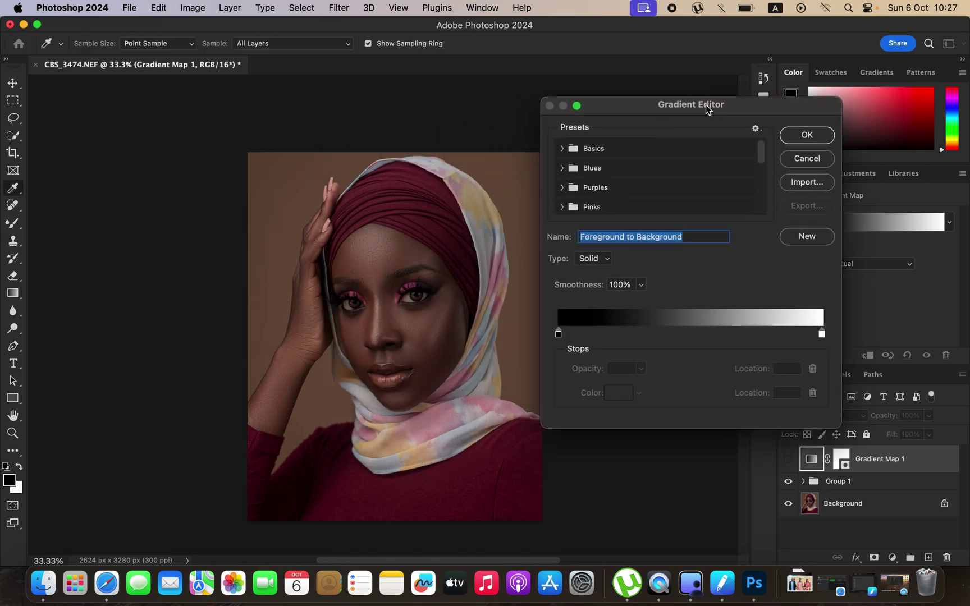
{"action": "left_click", "coordinate": [179, 43]}
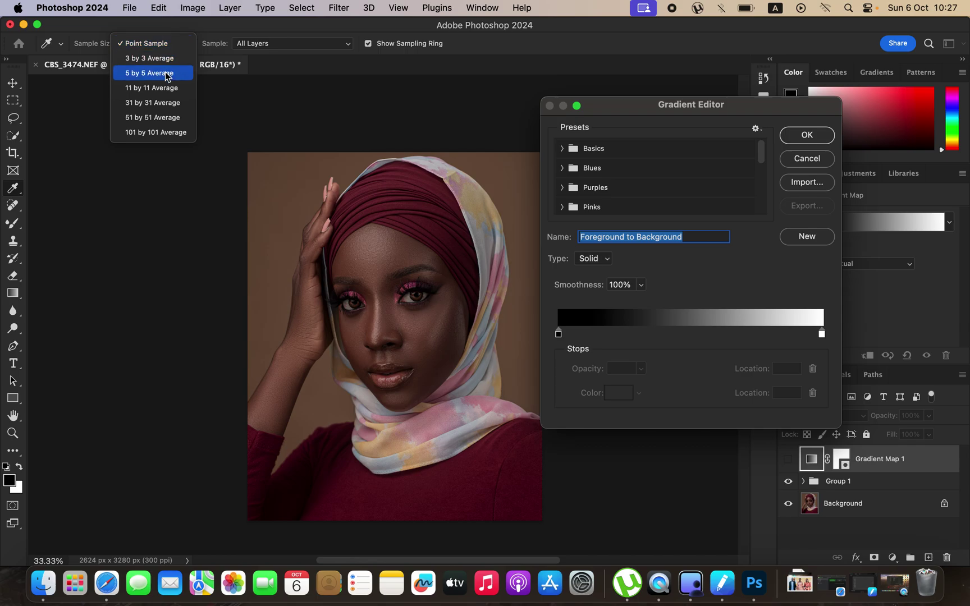
{"action": "left_click", "coordinate": [167, 74]}
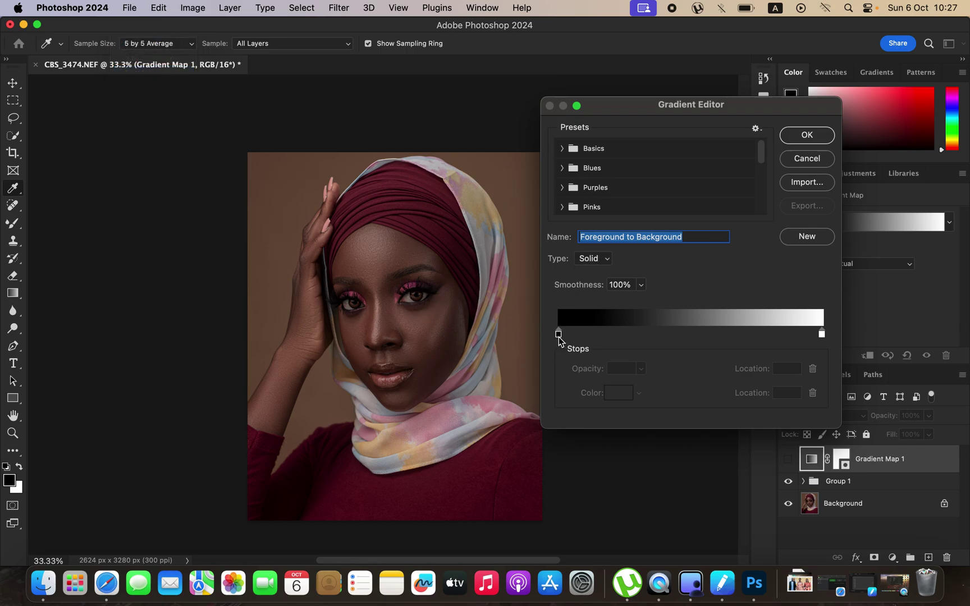
Step: Set the gradient's black stop to the dark skin tone sampled from the shadowed jaw, 3f2721
{"action": "left_click", "coordinate": [559, 335]}
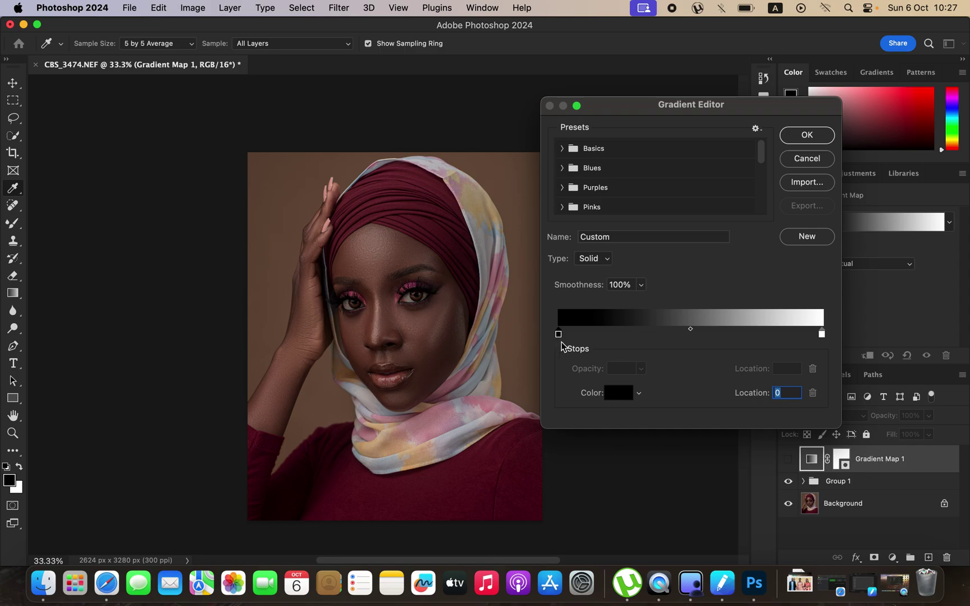
{"action": "left_click", "coordinate": [616, 399]}
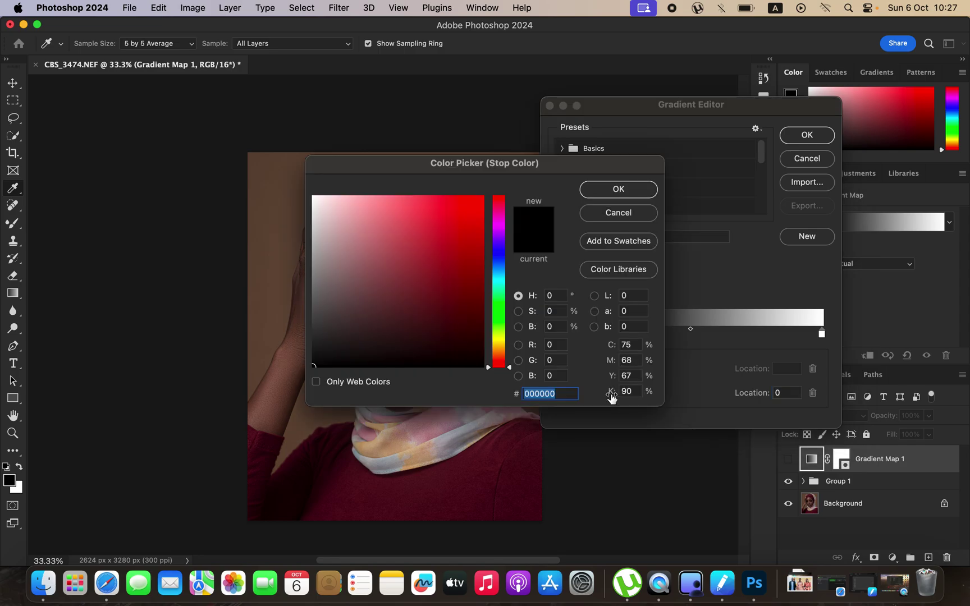
{"action": "left_click_drag", "start_coordinate": [498, 168], "coordinate": [691, 148]}
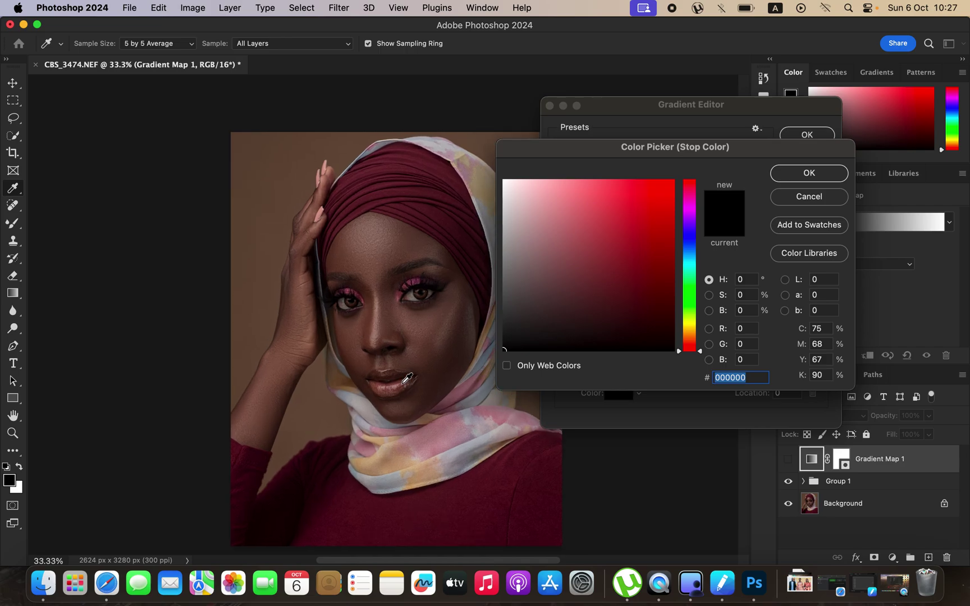
{"action": "key", "text": "super+equal"}
{"action": "key", "text": "super+equal"}
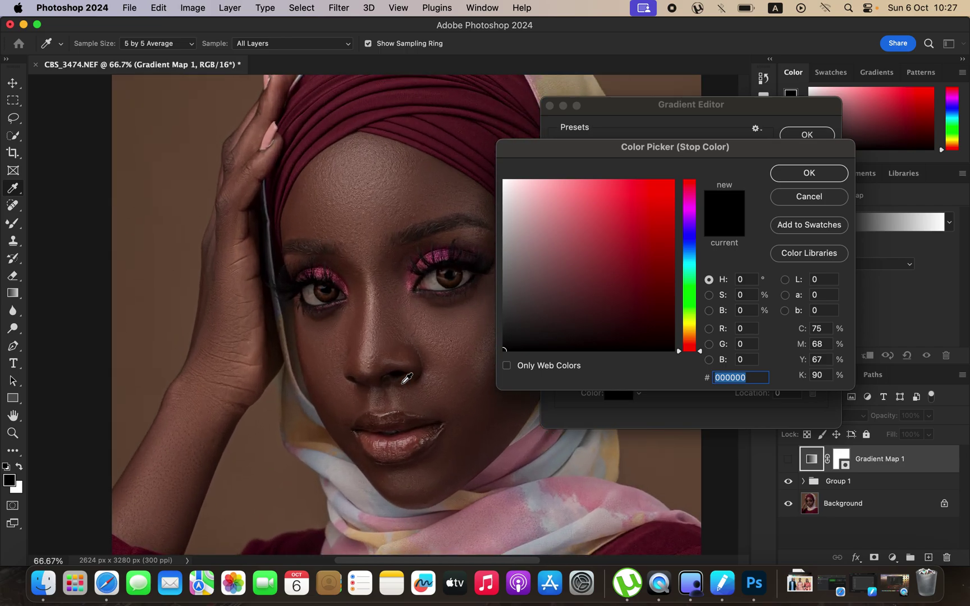
{"action": "left_click", "coordinate": [464, 482]}
{"action": "left_click", "coordinate": [465, 481]}
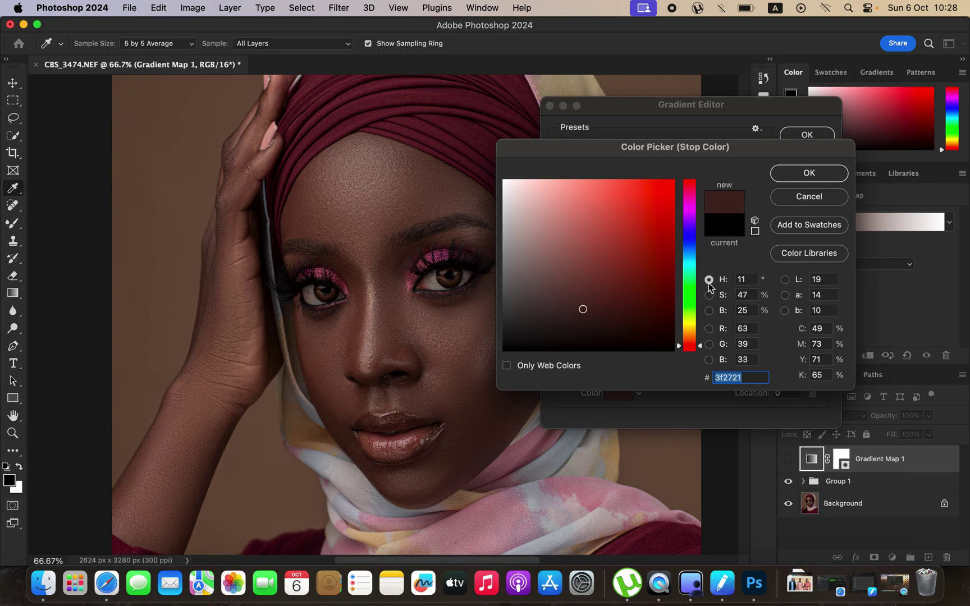
{"action": "key", "text": "Return"}
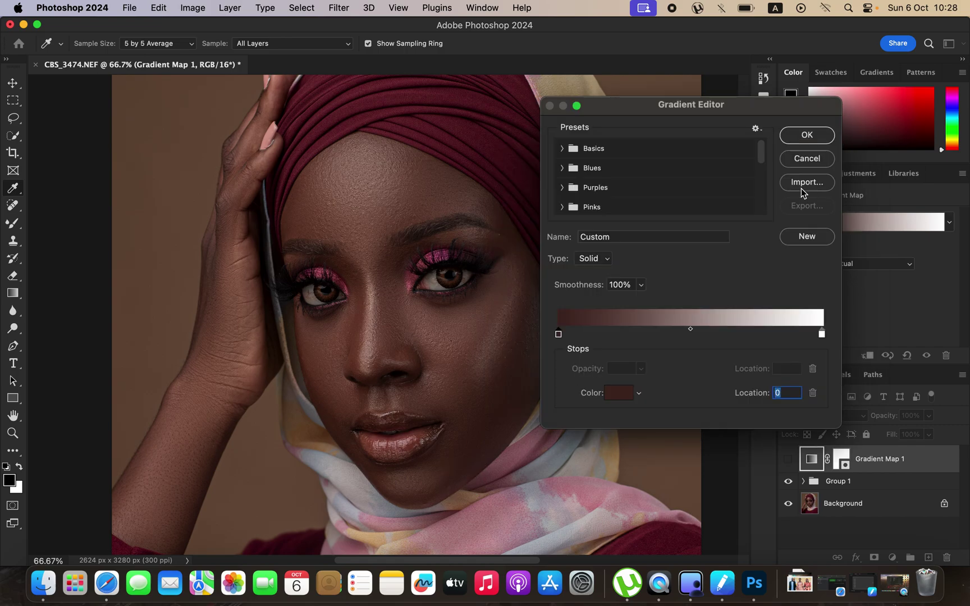
Step: Set the gradient's white end stop to the light skin tone sampled from the highlighted nose bridge, a08074
{"action": "left_click", "coordinate": [822, 335]}
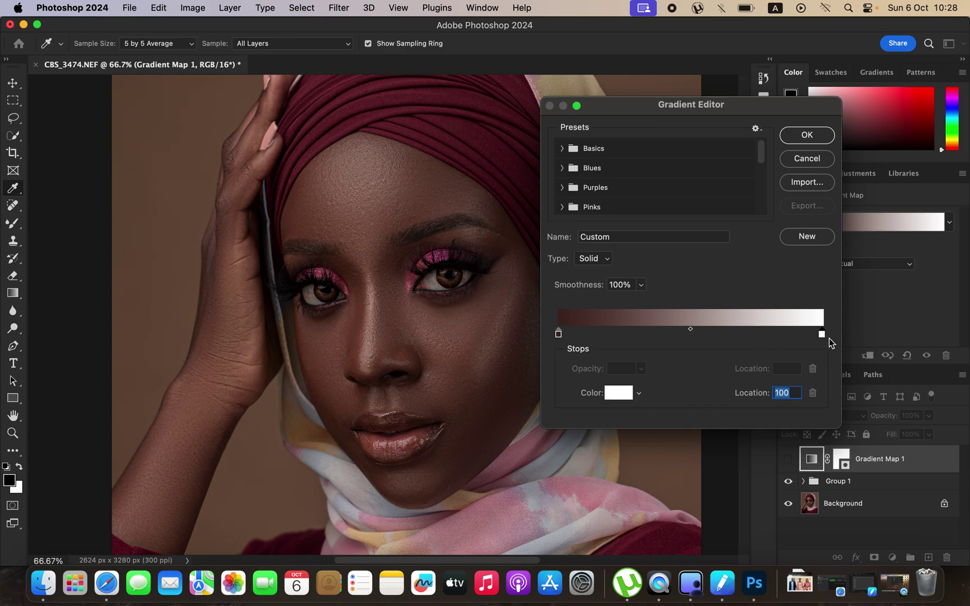
{"action": "left_click", "coordinate": [618, 393]}
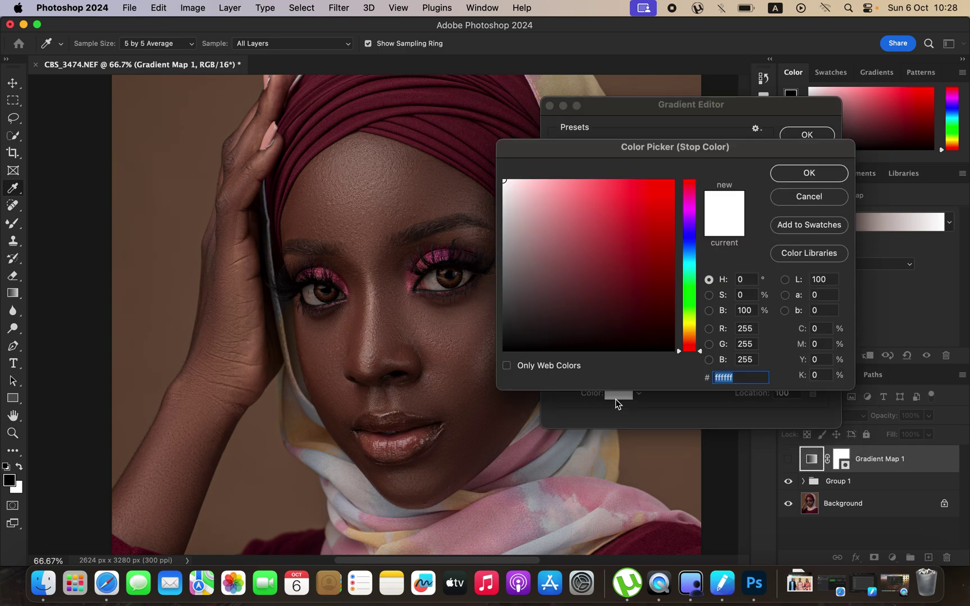
{"action": "left_click", "coordinate": [376, 308]}
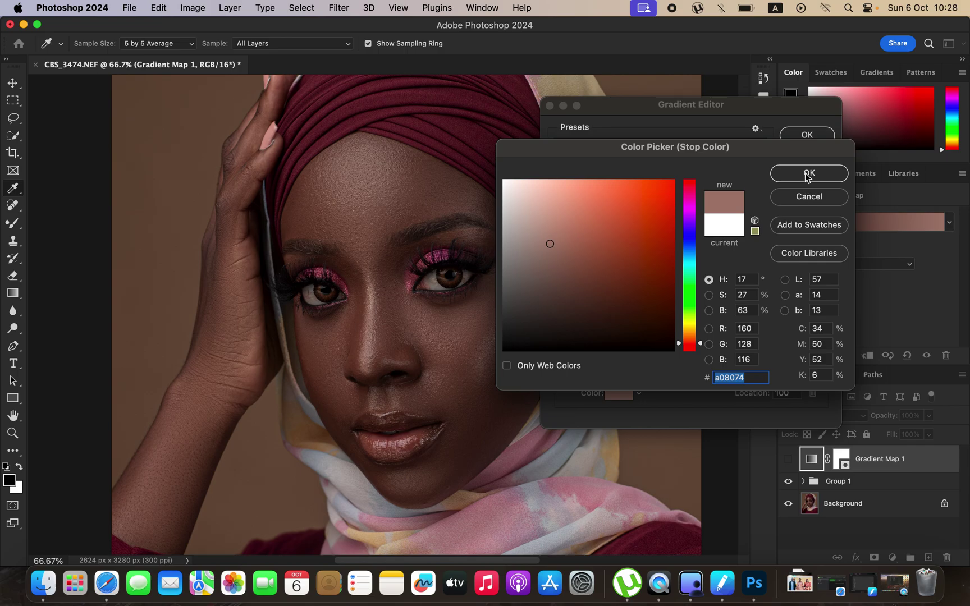
{"action": "left_click", "coordinate": [807, 175]}
Step: Add a middle color stop at location 50, color it reddish brown 573121, and apply the gradient
{"action": "left_click", "coordinate": [683, 335]}
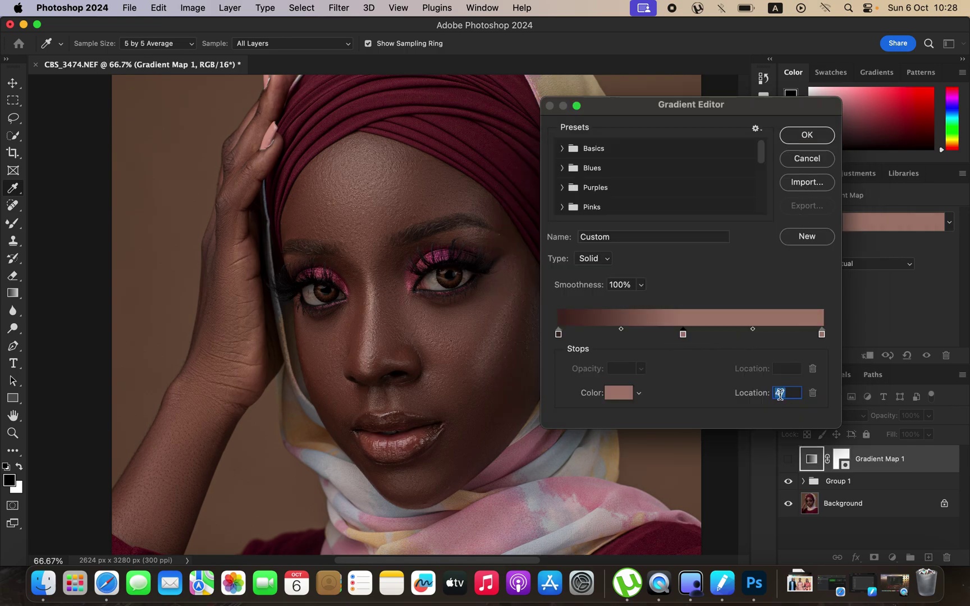
{"action": "type", "text": "50"}
{"action": "left_click", "coordinate": [618, 392]}
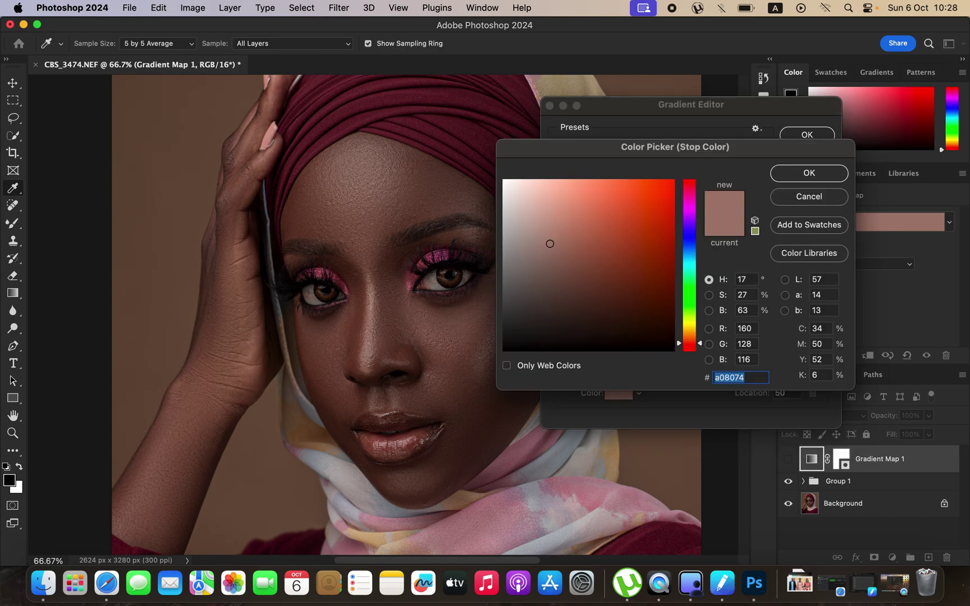
{"action": "left_click", "coordinate": [588, 285]}
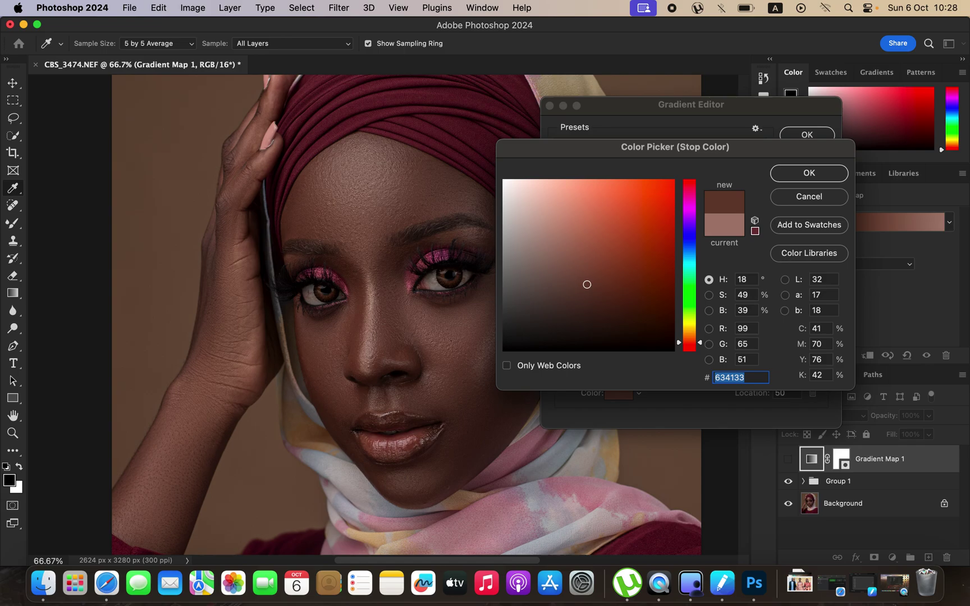
{"action": "left_click", "coordinate": [598, 295]}
{"action": "key", "text": "Return"}
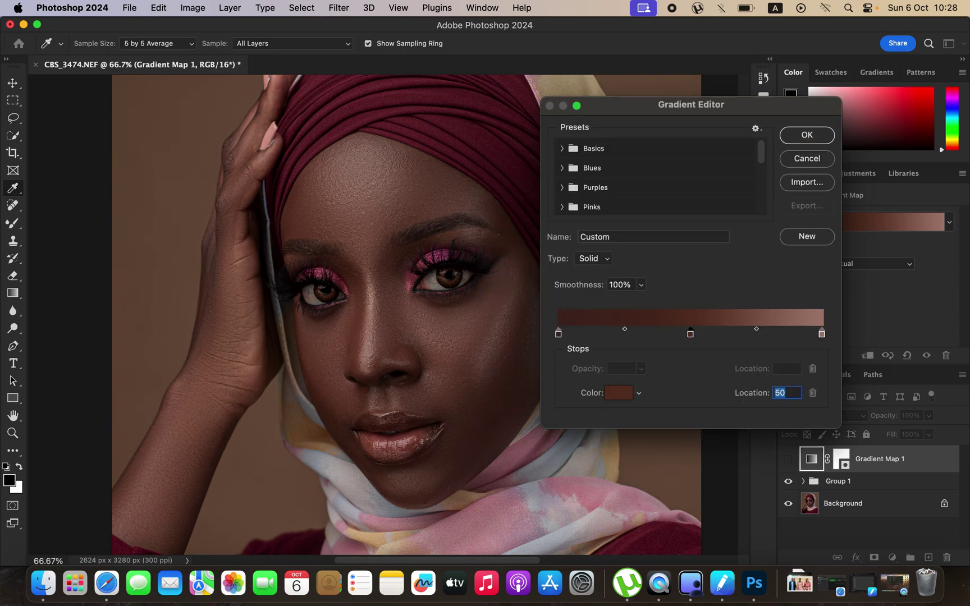
{"action": "key", "text": "Return"}
{"action": "key", "text": "s"}
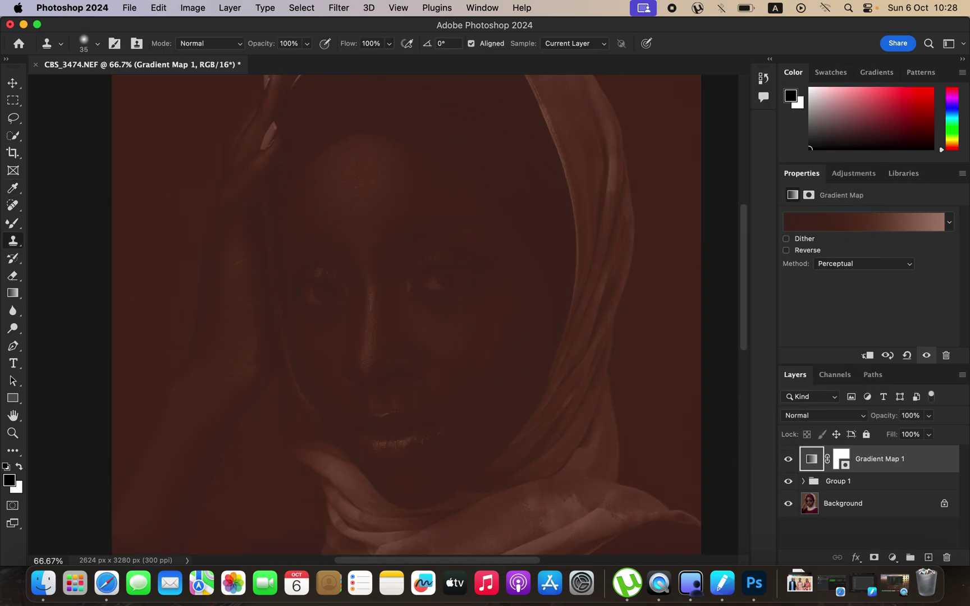
Step: Set Gradient Map 1 to Color blend mode and invert its layer mask to black
{"action": "left_click", "coordinate": [823, 415]}
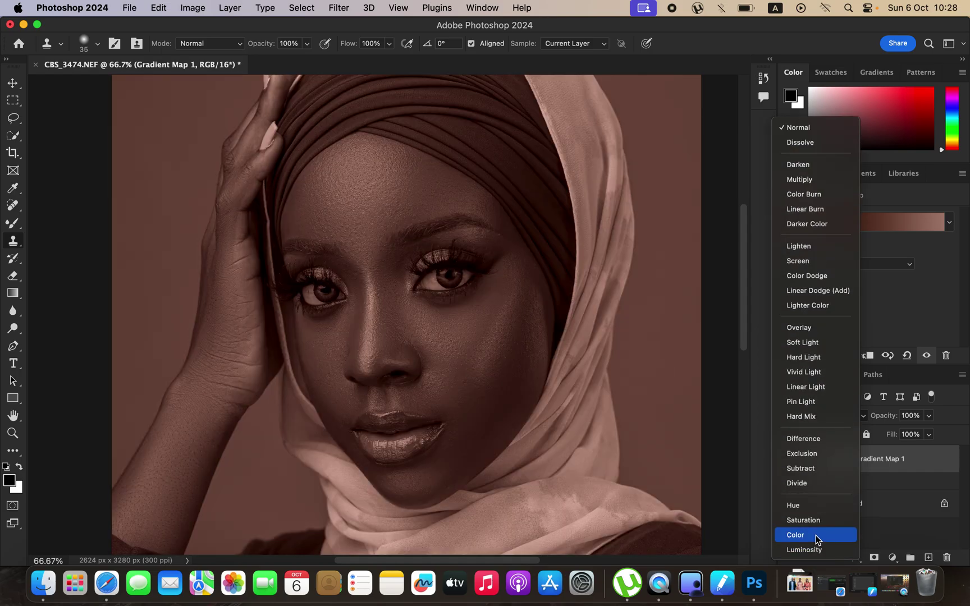
{"action": "left_click", "coordinate": [814, 534]}
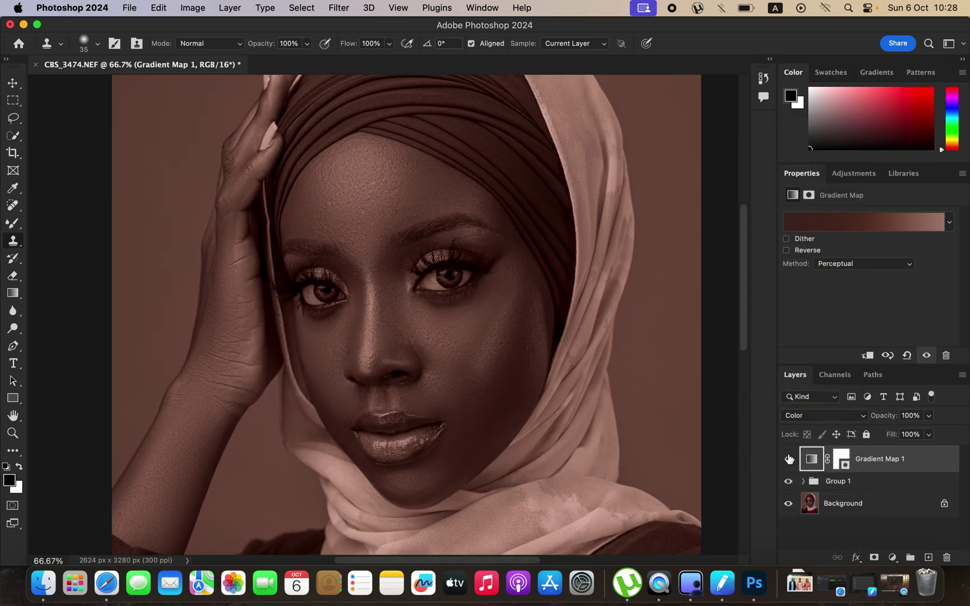
{"action": "left_click", "coordinate": [839, 459]}
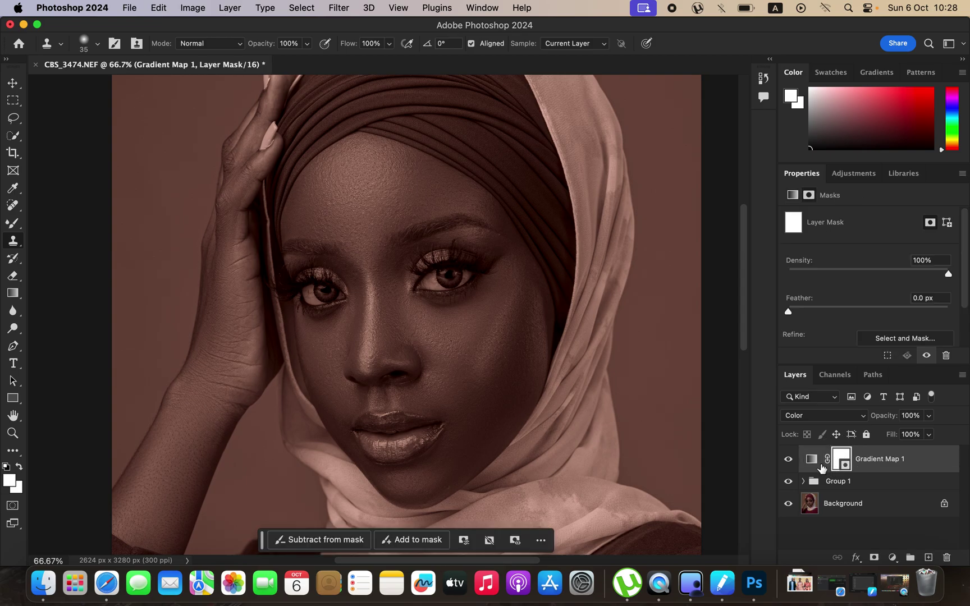
{"action": "key", "text": "super+i"}
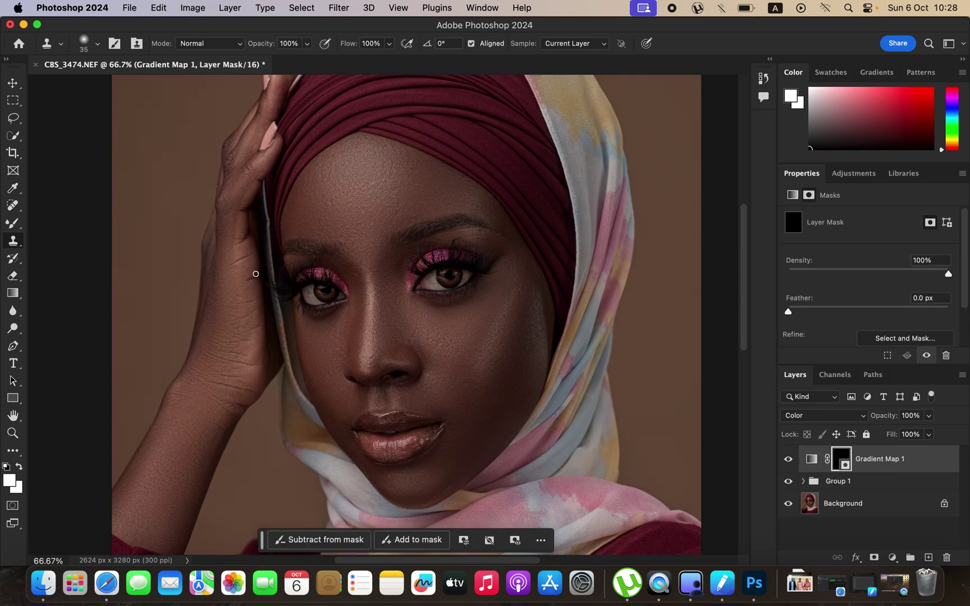
Step: Switch from the Mixer Brush to the regular Brush tool and reset the colors to white foreground and black background
{"action": "left_click", "coordinate": [14, 223]}
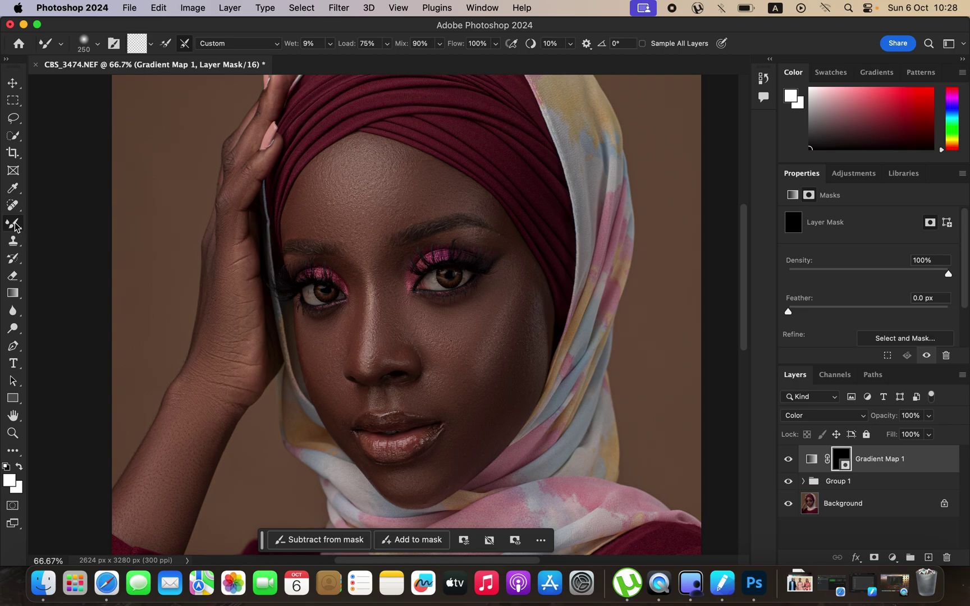
{"action": "right_click", "coordinate": [15, 225]}
{"action": "left_click", "coordinate": [63, 218]}
{"action": "left_click", "coordinate": [100, 44]}
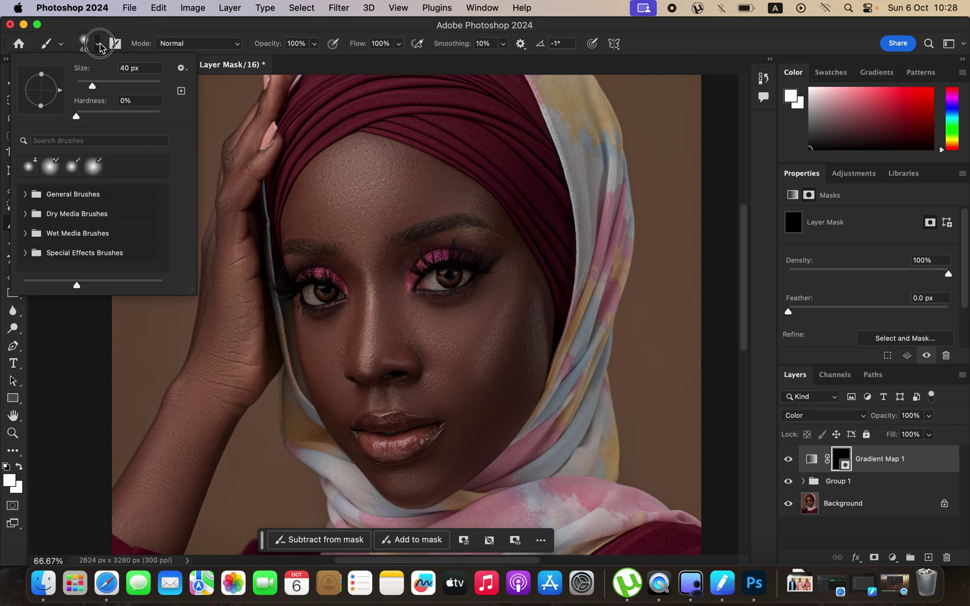
{"action": "left_click", "coordinate": [203, 27]}
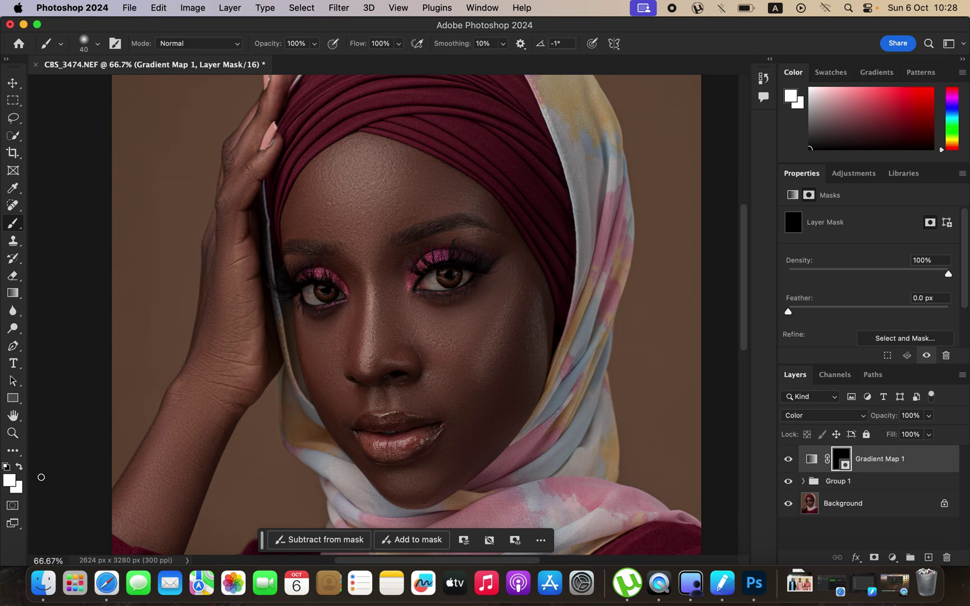
{"action": "left_click", "coordinate": [6, 467]}
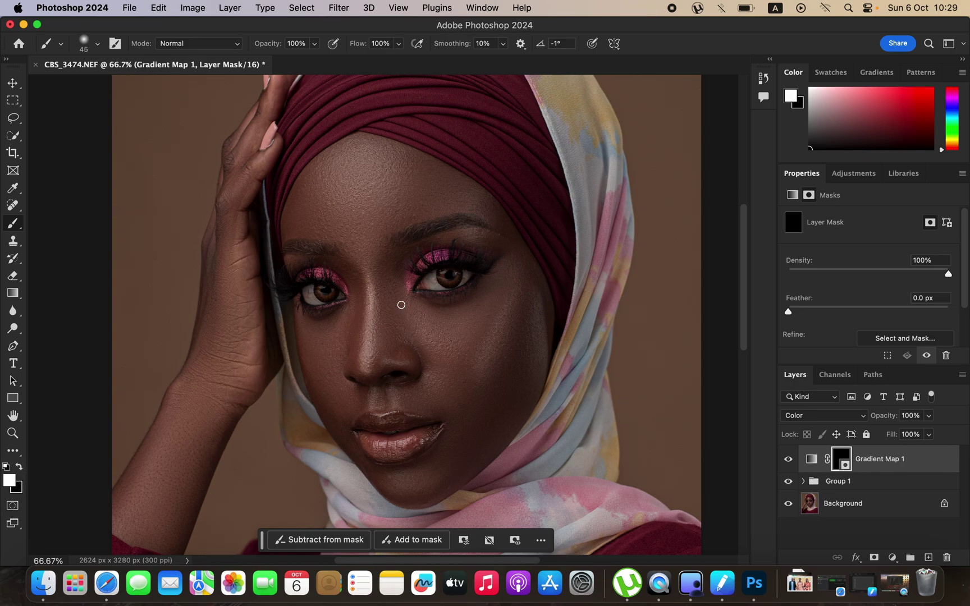
Step: Paint white with a soft 250 px brush on the Gradient Map mask over the face, hand and forearm
{"action": "key", "text": "bracketright"}
{"action": "key", "text": "bracketright"}
{"action": "key", "text": "bracketright"}
{"action": "key", "text": "bracketright"}
{"action": "key", "text": "bracketright"}
{"action": "key", "text": "bracketright"}
{"action": "key", "text": "bracketright"}
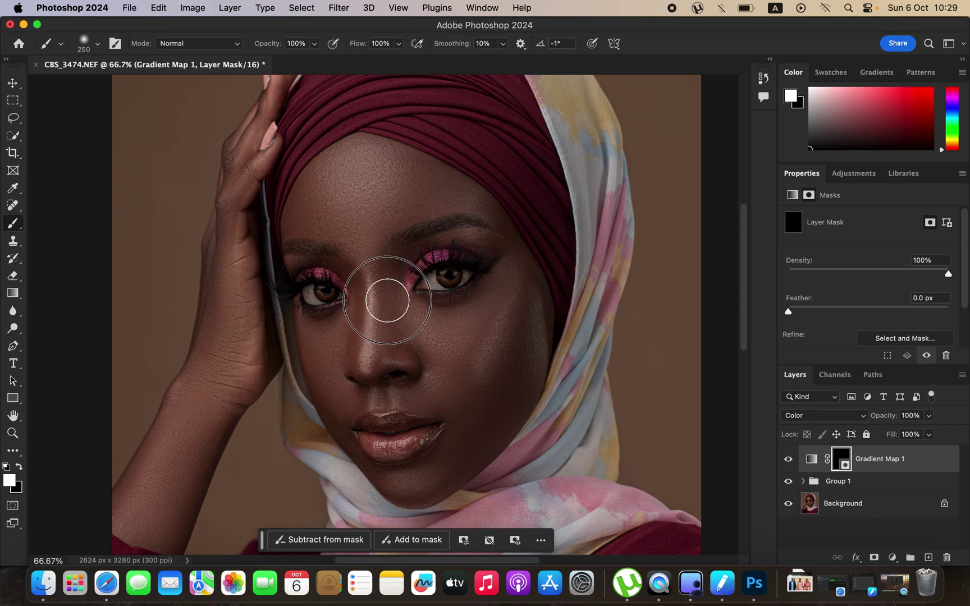
{"action": "mouse_move", "coordinate": [374, 258]}
{"action": "left_mouse_down"}
{"action": "mouse_move", "coordinate": [366, 219]}
{"action": "mouse_move", "coordinate": [353, 210]}
{"action": "mouse_move", "coordinate": [366, 198]}
{"action": "mouse_move", "coordinate": [360, 185]}
{"action": "mouse_move", "coordinate": [344, 191]}
{"action": "mouse_move", "coordinate": [374, 192]}
{"action": "left_mouse_up"}
{"action": "mouse_move", "coordinate": [345, 186]}
{"action": "left_mouse_down"}
{"action": "mouse_move", "coordinate": [309, 210]}
{"action": "mouse_move", "coordinate": [413, 185]}
{"action": "mouse_move", "coordinate": [464, 199]}
{"action": "mouse_move", "coordinate": [509, 291]}
{"action": "mouse_move", "coordinate": [481, 320]}
{"action": "mouse_move", "coordinate": [480, 329]}
{"action": "mouse_move", "coordinate": [505, 293]}
{"action": "mouse_move", "coordinate": [486, 380]}
{"action": "mouse_move", "coordinate": [515, 313]}
{"action": "mouse_move", "coordinate": [513, 364]}
{"action": "mouse_move", "coordinate": [519, 297]}
{"action": "mouse_move", "coordinate": [511, 388]}
{"action": "mouse_move", "coordinate": [489, 407]}
{"action": "mouse_move", "coordinate": [463, 364]}
{"action": "mouse_move", "coordinate": [397, 350]}
{"action": "mouse_move", "coordinate": [441, 368]}
{"action": "mouse_move", "coordinate": [390, 359]}
{"action": "mouse_move", "coordinate": [351, 338]}
{"action": "mouse_move", "coordinate": [329, 346]}
{"action": "mouse_move", "coordinate": [333, 376]}
{"action": "mouse_move", "coordinate": [329, 362]}
{"action": "mouse_move", "coordinate": [348, 383]}
{"action": "mouse_move", "coordinate": [466, 388]}
{"action": "mouse_move", "coordinate": [487, 402]}
{"action": "mouse_move", "coordinate": [510, 295]}
{"action": "mouse_move", "coordinate": [519, 357]}
{"action": "mouse_move", "coordinate": [517, 289]}
{"action": "mouse_move", "coordinate": [524, 367]}
{"action": "mouse_move", "coordinate": [523, 324]}
{"action": "mouse_move", "coordinate": [491, 417]}
{"action": "mouse_move", "coordinate": [487, 404]}
{"action": "mouse_move", "coordinate": [442, 467]}
{"action": "mouse_move", "coordinate": [420, 481]}
{"action": "mouse_move", "coordinate": [378, 457]}
{"action": "mouse_move", "coordinate": [348, 414]}
{"action": "mouse_move", "coordinate": [344, 345]}
{"action": "mouse_move", "coordinate": [321, 330]}
{"action": "mouse_move", "coordinate": [375, 310]}
{"action": "mouse_move", "coordinate": [366, 233]}
{"action": "mouse_move", "coordinate": [305, 216]}
{"action": "mouse_move", "coordinate": [312, 190]}
{"action": "mouse_move", "coordinate": [394, 169]}
{"action": "mouse_move", "coordinate": [485, 217]}
{"action": "mouse_move", "coordinate": [506, 258]}
{"action": "mouse_move", "coordinate": [504, 307]}
{"action": "mouse_move", "coordinate": [518, 290]}
{"action": "mouse_move", "coordinate": [526, 295]}
{"action": "mouse_move", "coordinate": [519, 268]}
{"action": "mouse_move", "coordinate": [518, 356]}
{"action": "mouse_move", "coordinate": [491, 418]}
{"action": "mouse_move", "coordinate": [450, 467]}
{"action": "mouse_move", "coordinate": [286, 426]}
{"action": "mouse_move", "coordinate": [214, 365]}
{"action": "mouse_move", "coordinate": [158, 460]}
{"action": "mouse_move", "coordinate": [141, 520]}
{"action": "mouse_move", "coordinate": [161, 528]}
{"action": "mouse_move", "coordinate": [203, 405]}
{"action": "mouse_move", "coordinate": [184, 464]}
{"action": "mouse_move", "coordinate": [235, 354]}
{"action": "mouse_move", "coordinate": [232, 303]}
{"action": "mouse_move", "coordinate": [211, 400]}
{"action": "mouse_move", "coordinate": [224, 293]}
{"action": "mouse_move", "coordinate": [238, 268]}
{"action": "mouse_move", "coordinate": [227, 206]}
{"action": "mouse_move", "coordinate": [275, 87]}
{"action": "mouse_move", "coordinate": [249, 164]}
{"action": "mouse_move", "coordinate": [245, 281]}
{"action": "mouse_move", "coordinate": [257, 372]}
{"action": "mouse_move", "coordinate": [225, 413]}
{"action": "left_mouse_up"}
Step: Reveal the gradient map on the remaining skin of the lower face and jaw with a 125 px brush
{"action": "key", "text": "bracketleft"}
{"action": "key", "text": "bracketleft"}
{"action": "key", "text": "bracketleft"}
{"action": "key", "text": "bracketleft"}
{"action": "mouse_move", "coordinate": [312, 390]}
{"action": "left_mouse_down"}
{"action": "mouse_move", "coordinate": [303, 326]}
{"action": "mouse_move", "coordinate": [311, 371]}
{"action": "mouse_move", "coordinate": [347, 437]}
{"action": "mouse_move", "coordinate": [349, 393]}
{"action": "mouse_move", "coordinate": [433, 387]}
{"action": "mouse_move", "coordinate": [374, 357]}
{"action": "mouse_move", "coordinate": [359, 268]}
{"action": "mouse_move", "coordinate": [364, 291]}
{"action": "mouse_move", "coordinate": [343, 257]}
{"action": "mouse_move", "coordinate": [367, 303]}
{"action": "mouse_move", "coordinate": [352, 241]}
{"action": "mouse_move", "coordinate": [334, 209]}
{"action": "mouse_move", "coordinate": [291, 222]}
{"action": "mouse_move", "coordinate": [308, 188]}
{"action": "mouse_move", "coordinate": [408, 163]}
{"action": "mouse_move", "coordinate": [461, 185]}
{"action": "mouse_move", "coordinate": [505, 248]}
{"action": "mouse_move", "coordinate": [513, 284]}
{"action": "mouse_move", "coordinate": [504, 276]}
{"action": "mouse_move", "coordinate": [458, 326]}
{"action": "mouse_move", "coordinate": [469, 313]}
{"action": "mouse_move", "coordinate": [432, 311]}
{"action": "mouse_move", "coordinate": [470, 319]}
{"action": "mouse_move", "coordinate": [464, 367]}
{"action": "mouse_move", "coordinate": [443, 406]}
{"action": "mouse_move", "coordinate": [394, 399]}
{"action": "mouse_move", "coordinate": [367, 408]}
{"action": "mouse_move", "coordinate": [369, 394]}
{"action": "mouse_move", "coordinate": [436, 389]}
{"action": "mouse_move", "coordinate": [466, 402]}
{"action": "mouse_move", "coordinate": [415, 490]}
{"action": "left_mouse_up"}
Step: Toggle Gradient Map 1's visibility to compare the whole portrait's skin color, and swap the foreground color to black
{"action": "key", "text": "super+minus"}
{"action": "key", "text": "super+minus"}
{"action": "key", "text": "super+minus"}
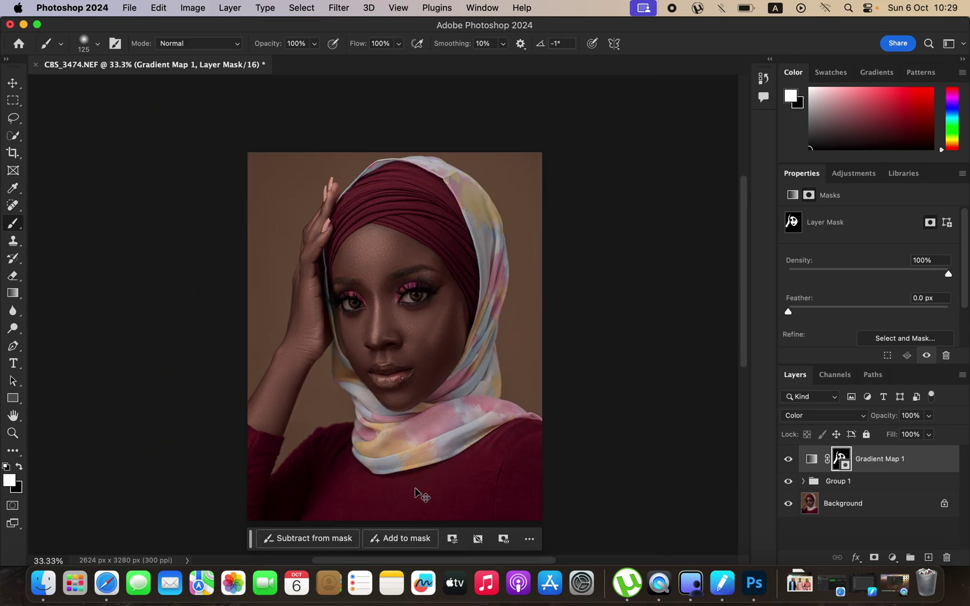
{"action": "key", "text": "super+equal"}
{"action": "left_click", "coordinate": [793, 465]}
{"action": "left_click", "coordinate": [792, 462]}
{"action": "left_click", "coordinate": [792, 460]}
{"action": "left_click", "coordinate": [790, 461]}
{"action": "left_click", "coordinate": [21, 467]}
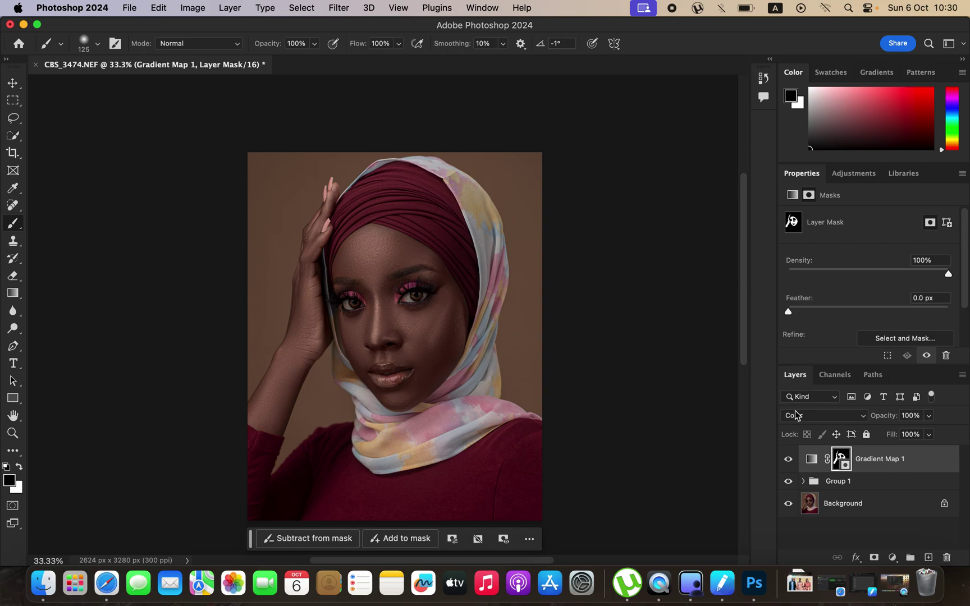
Step: Reopen the gradient map's gradient and make the middle stop's brown slightly more saturated
{"action": "left_click", "coordinate": [811, 461]}
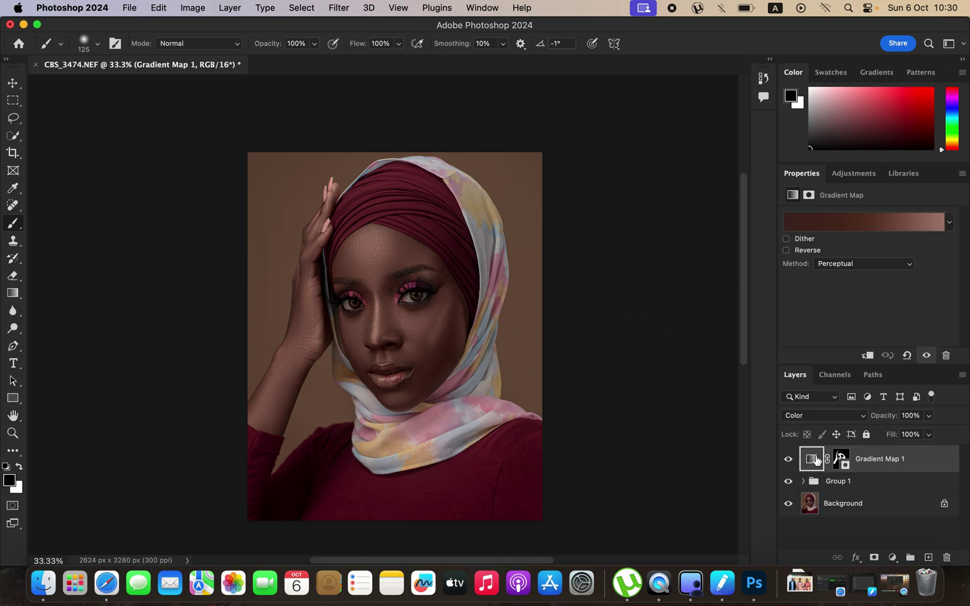
{"action": "left_click", "coordinate": [838, 226]}
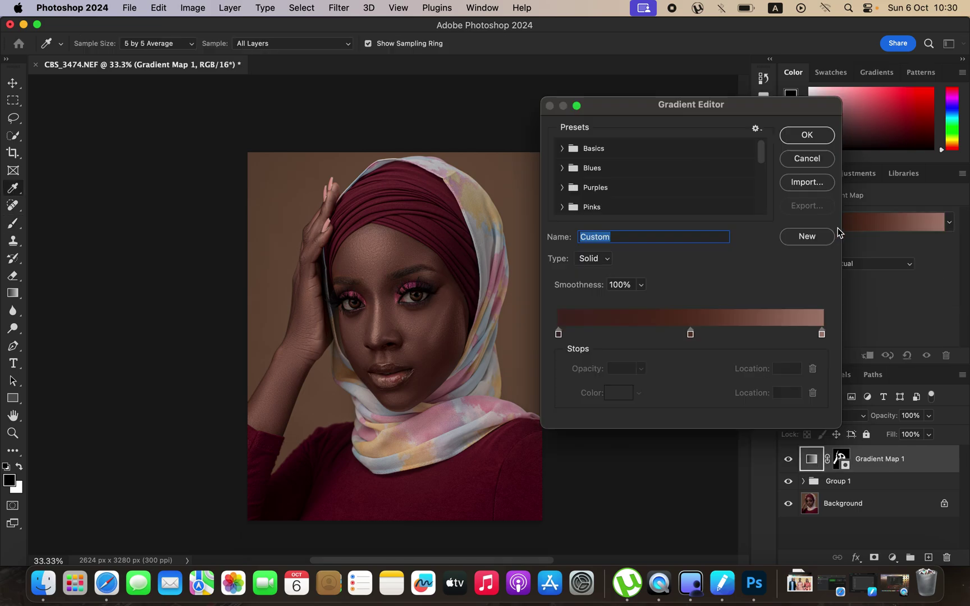
{"action": "left_click", "coordinate": [690, 334]}
{"action": "left_click", "coordinate": [618, 393]}
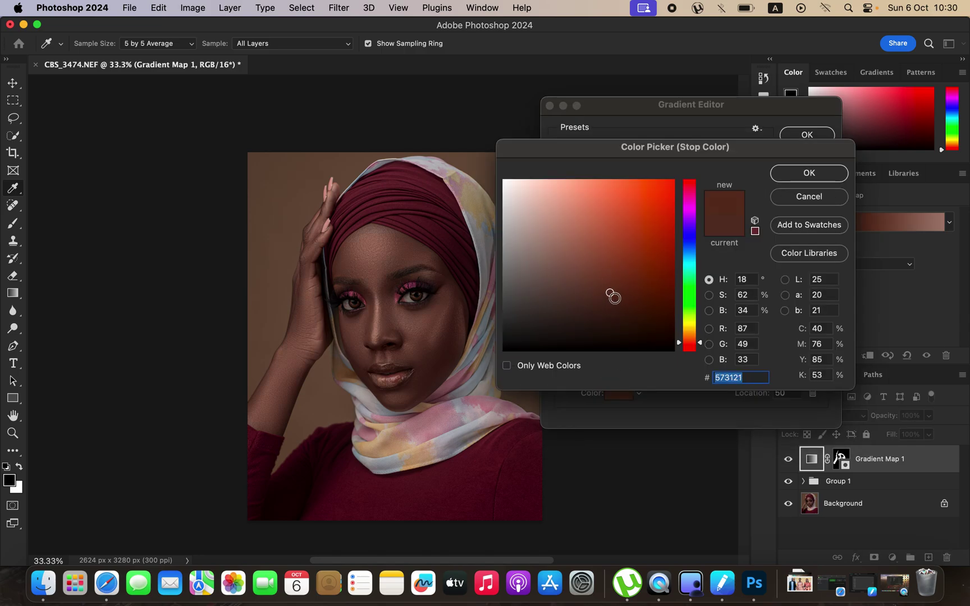
{"action": "left_click_drag", "start_coordinate": [610, 293], "coordinate": [618, 294]}
{"action": "left_click", "coordinate": [808, 175]}
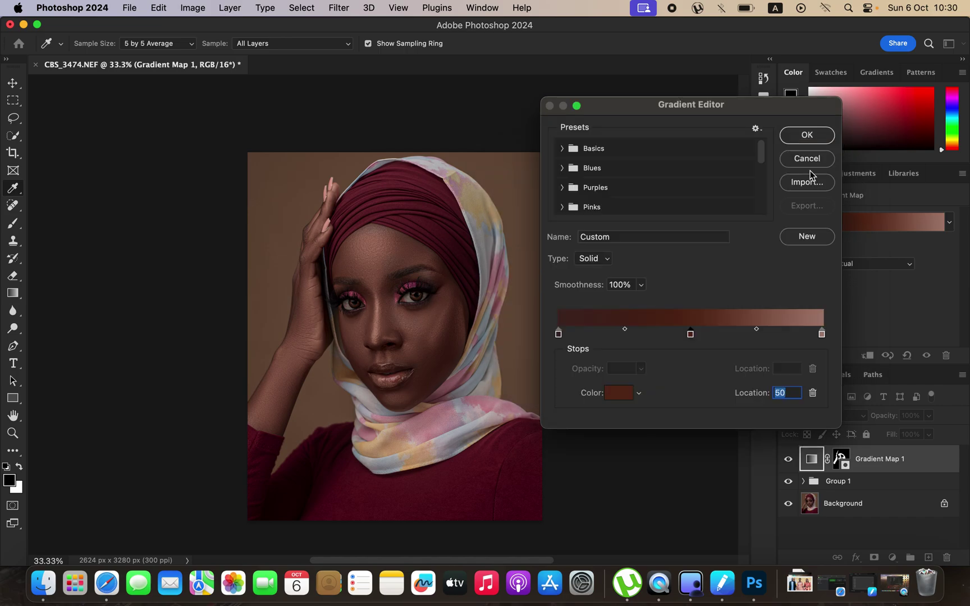
{"action": "left_click", "coordinate": [782, 141]}
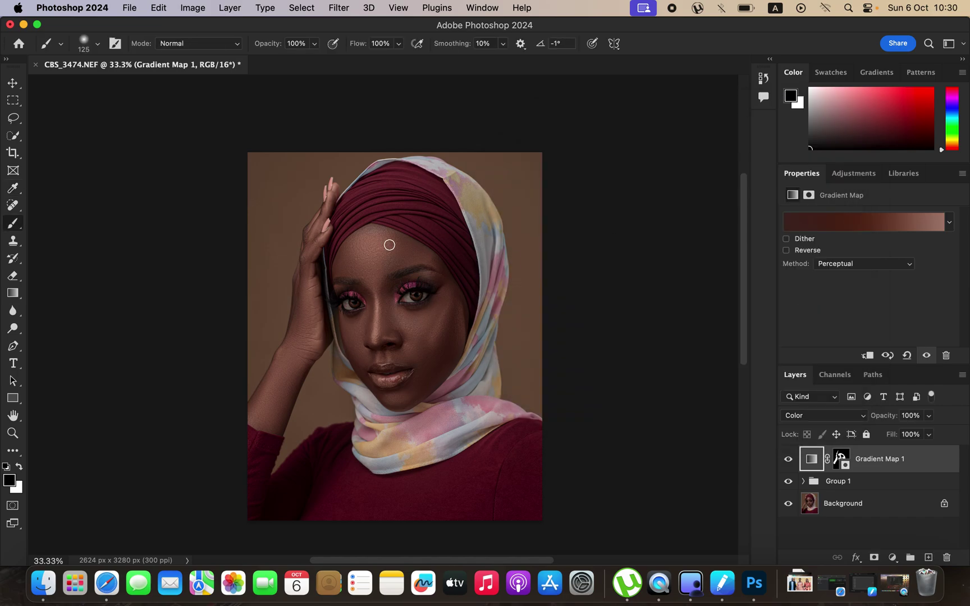
Step: Select Gradient Map 1's mask, switch the foreground to white, and lower the layer's opacity to 59%
{"action": "left_click", "coordinate": [840, 458]}
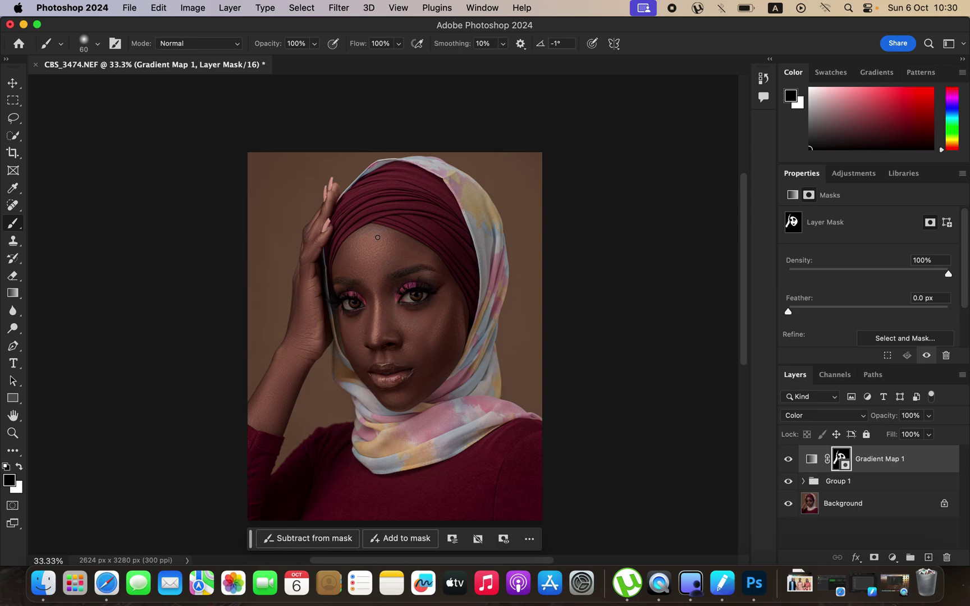
{"action": "key", "text": "x"}
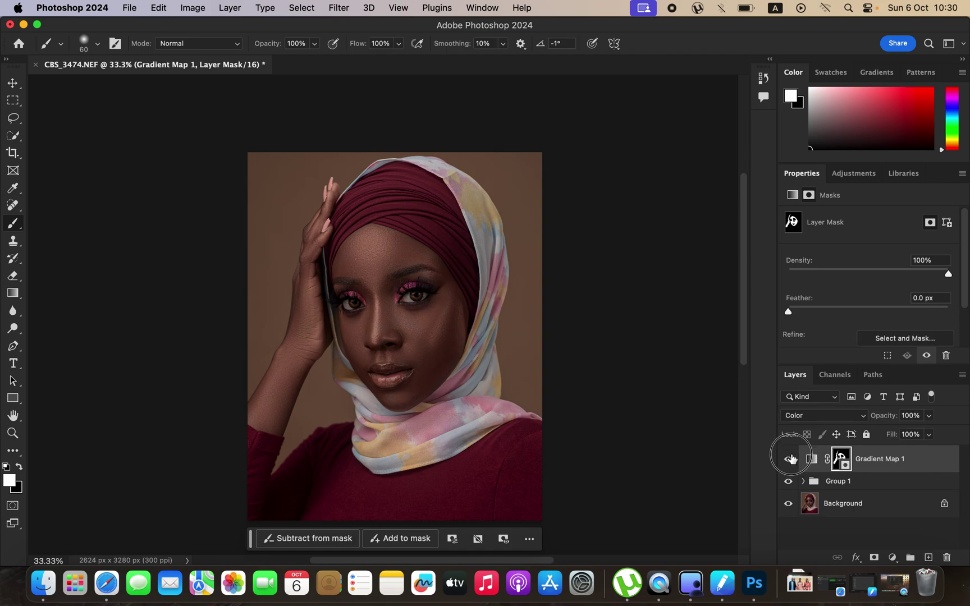
{"action": "left_click", "coordinate": [929, 417]}
{"action": "left_click_drag", "start_coordinate": [922, 434], "coordinate": [905, 435]}
{"action": "left_click", "coordinate": [789, 461]}
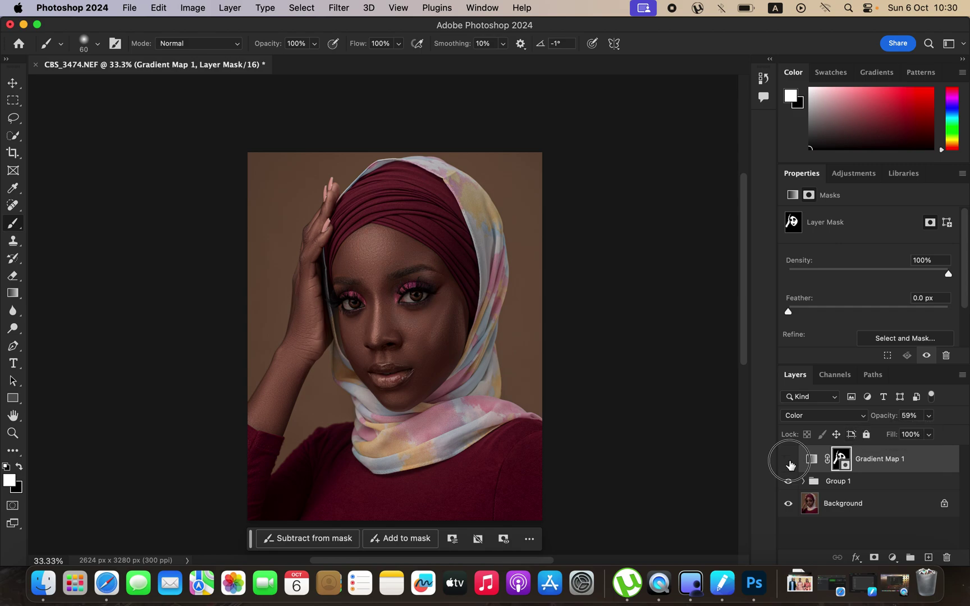
Step: Add a Selective Color adjustment layer and, for Blacks, set Yellow to -1% and Black to +3%
{"action": "left_click", "coordinate": [892, 557]}
{"action": "left_click", "coordinate": [908, 550]}
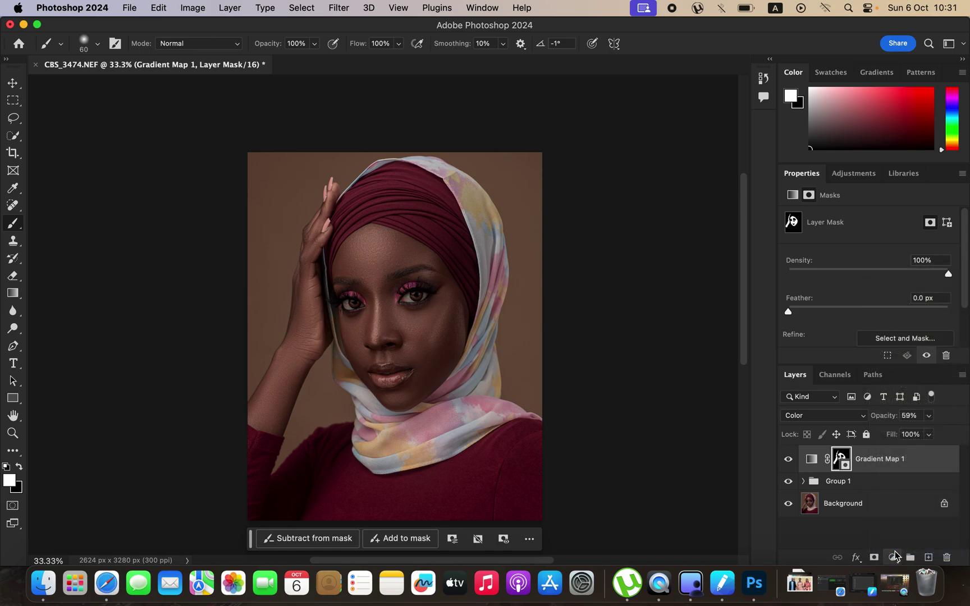
{"action": "left_click", "coordinate": [856, 234]}
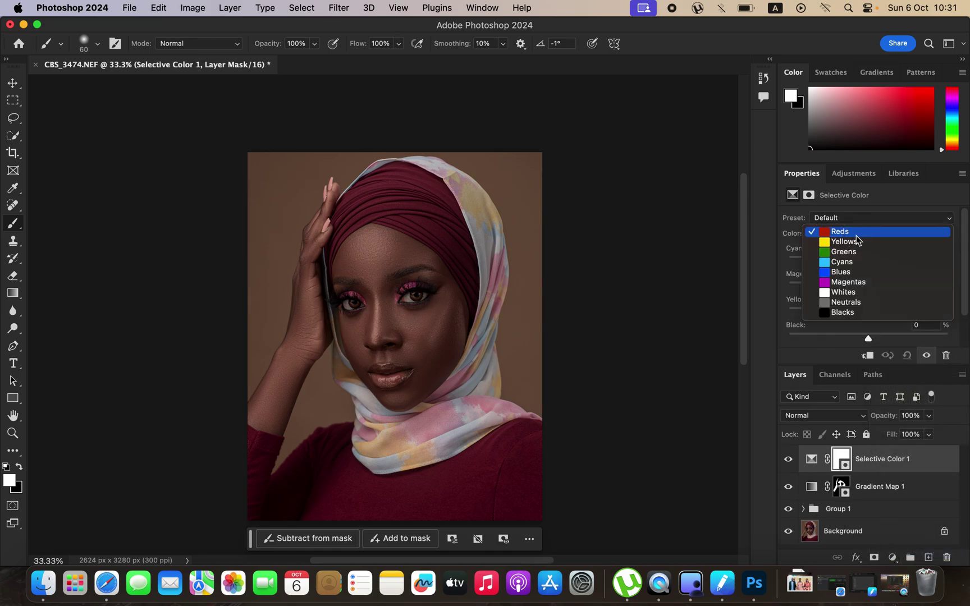
{"action": "left_click", "coordinate": [851, 313]}
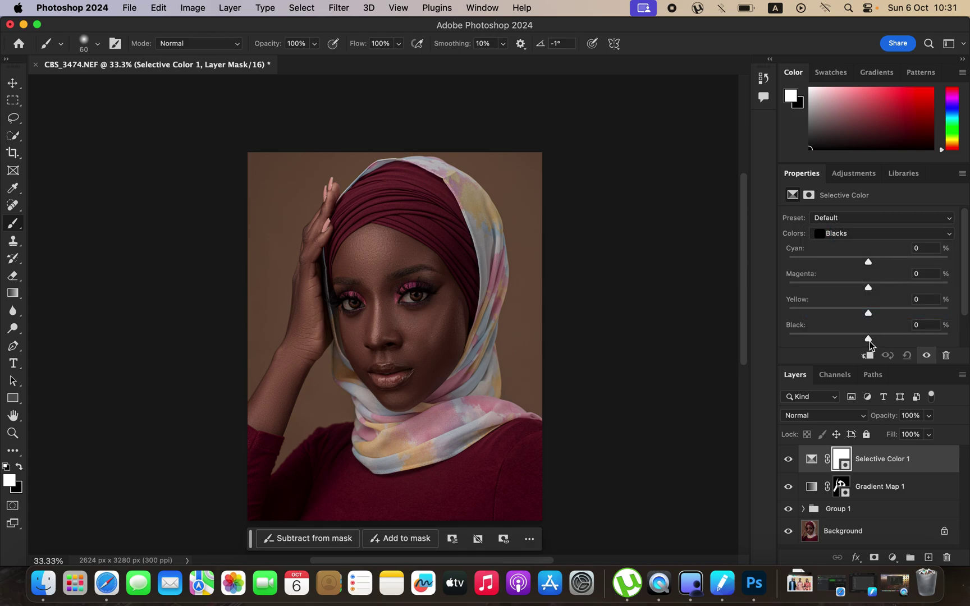
{"action": "left_click_drag", "start_coordinate": [869, 340], "coordinate": [868, 316]}
Step: Toggle the Selective Color layer's visibility repeatedly to compare the portrait's dark tones
{"action": "key", "text": "super+comma"}
{"action": "key", "text": "super+comma"}
{"action": "key", "text": "super+comma"}
{"action": "key", "text": "super+comma"}
{"action": "key", "text": "super+comma"}
{"action": "key", "text": "super+comma"}
Step: Try JPG export settings with quality 7 and Bicubic Sharper resampling, and close the dialog without exporting
{"action": "left_click", "coordinate": [129, 7]}
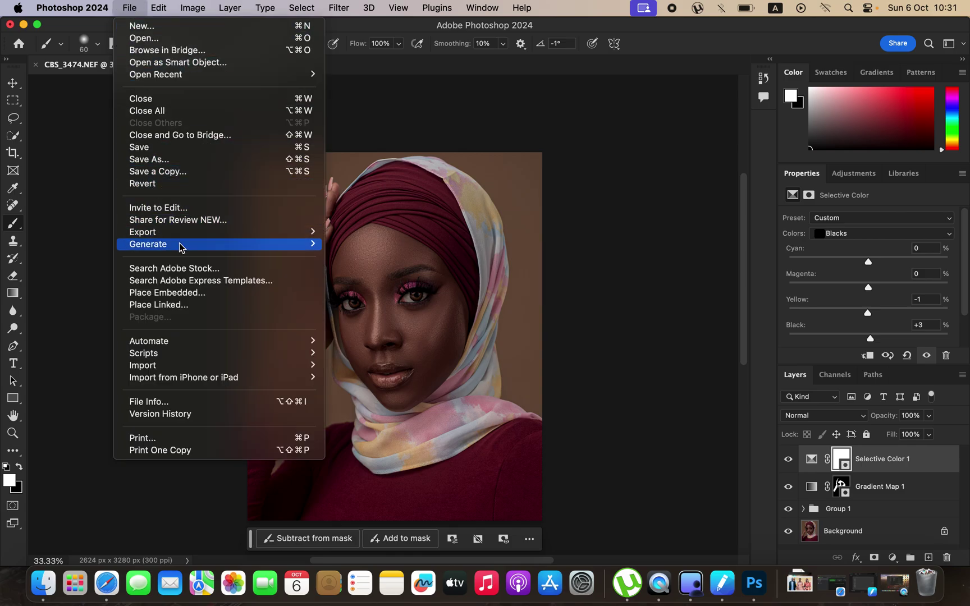
{"action": "mouse_move", "coordinate": [244, 235]}
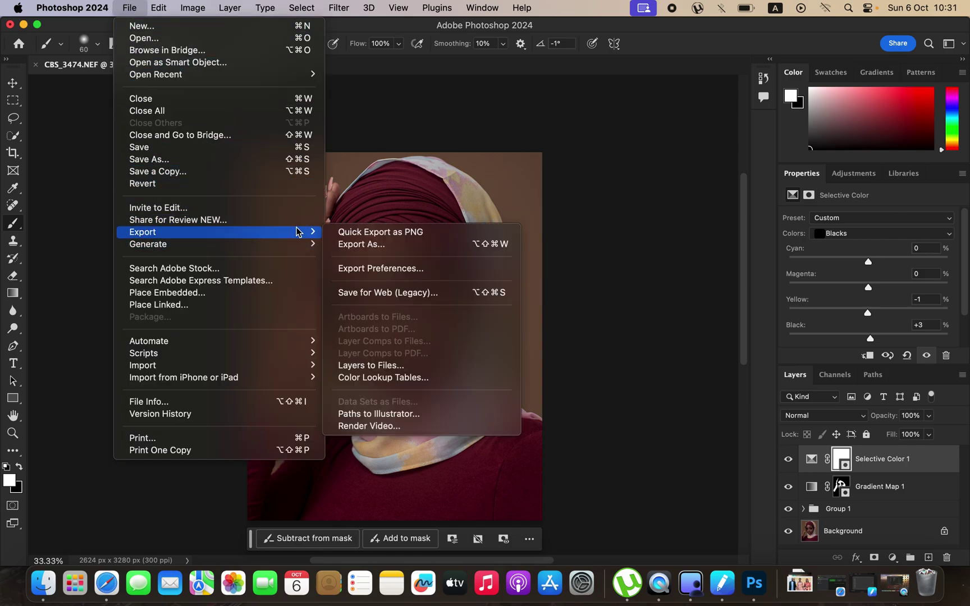
{"action": "left_click", "coordinate": [369, 244]}
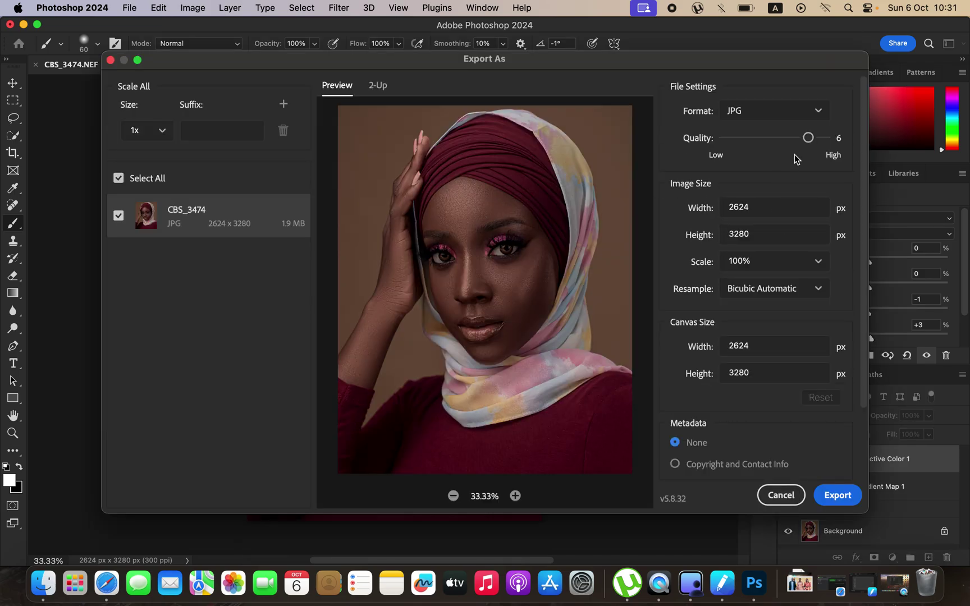
{"action": "left_click_drag", "start_coordinate": [807, 137], "coordinate": [852, 145]}
{"action": "left_click", "coordinate": [801, 292]}
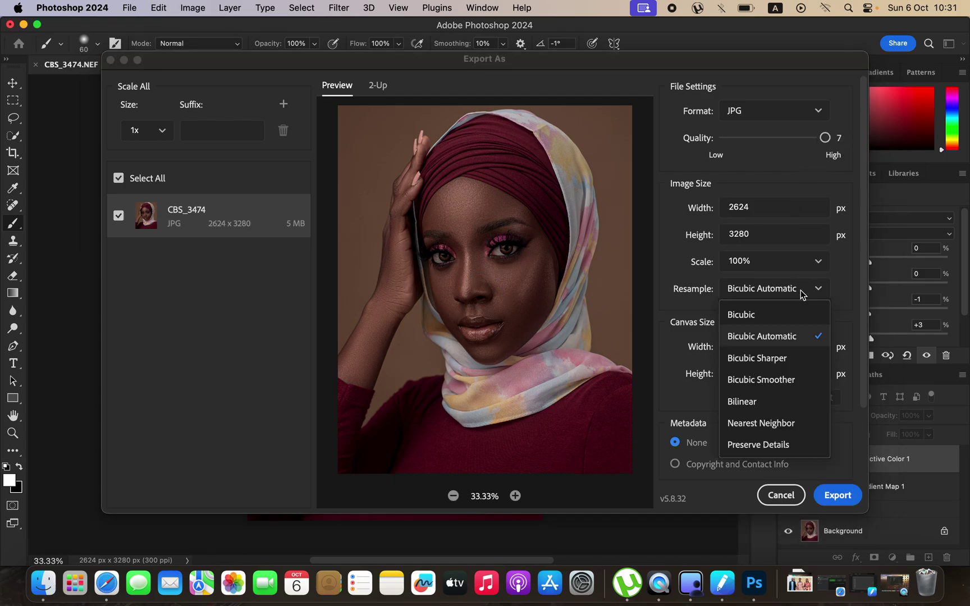
{"action": "left_click", "coordinate": [781, 359]}
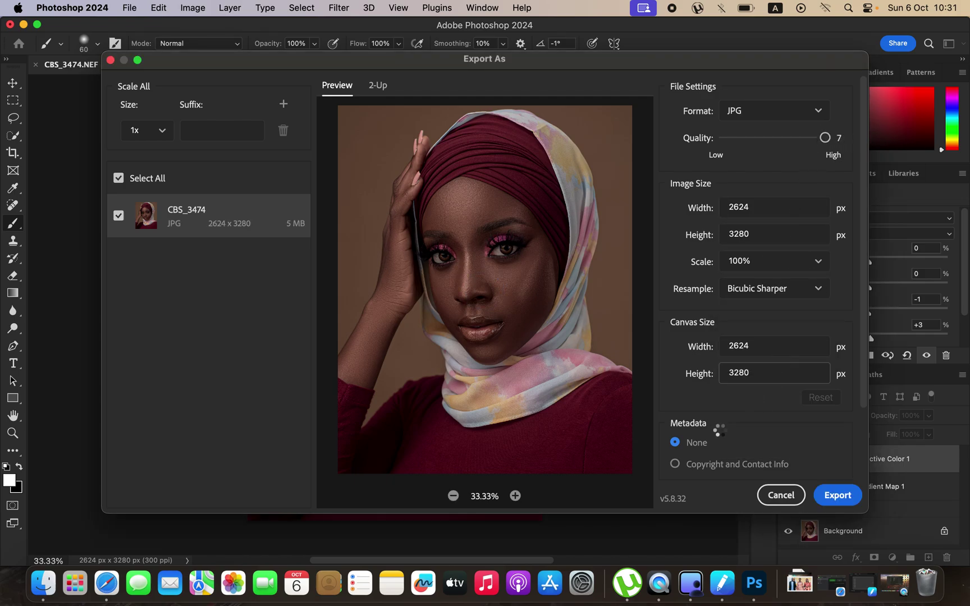
{"action": "scroll", "coordinate": [867, 426], "scroll_direction": "down", "scroll_amount": 3}
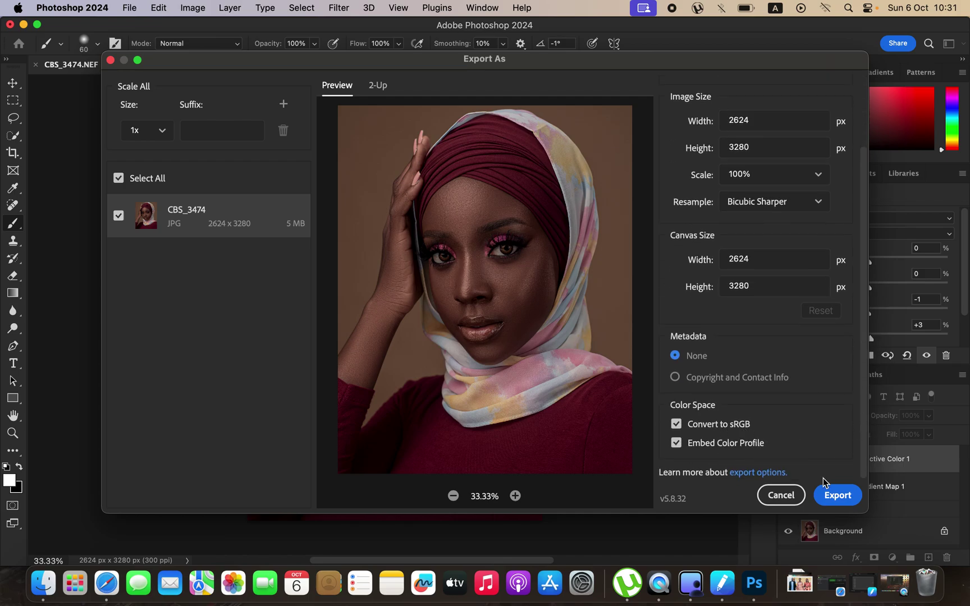
{"action": "left_click", "coordinate": [786, 495]}
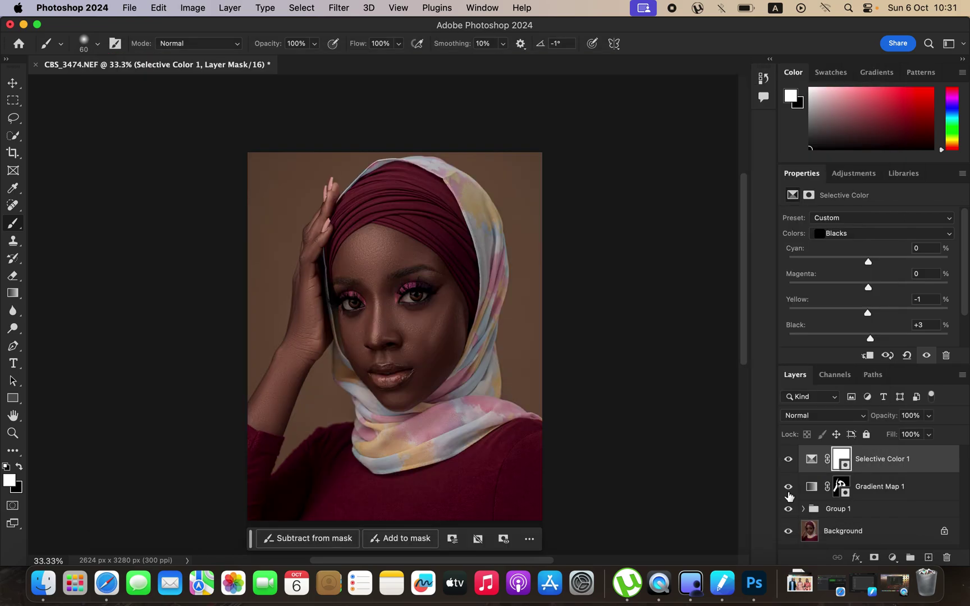